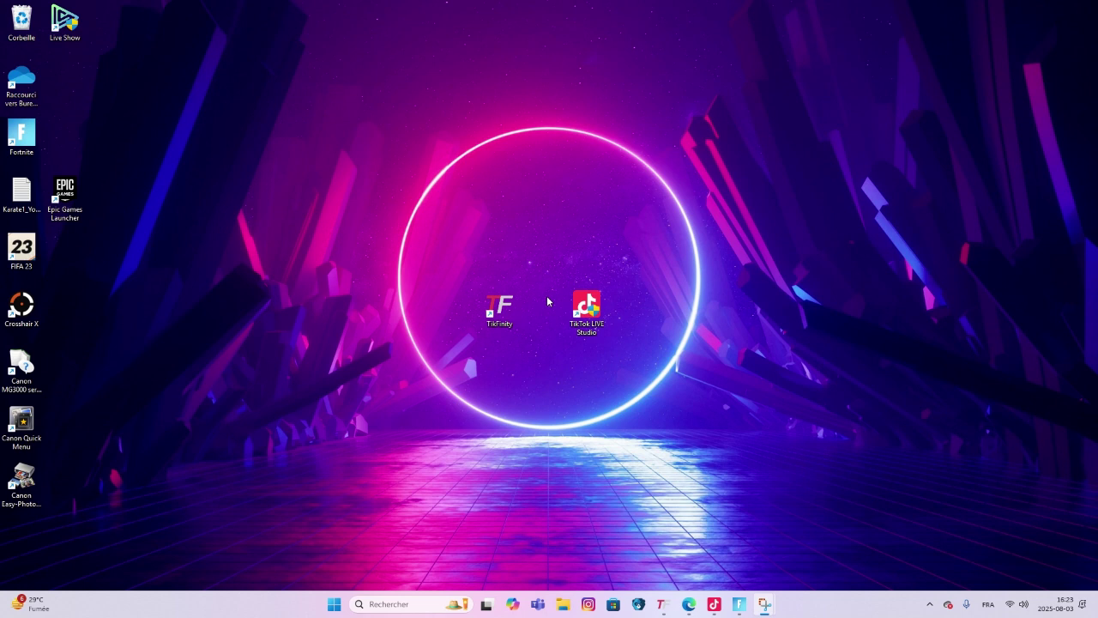
Step: Close the TikFinity browser tab, reopen Edge and search Google for tikfinity
double_click(501, 310)
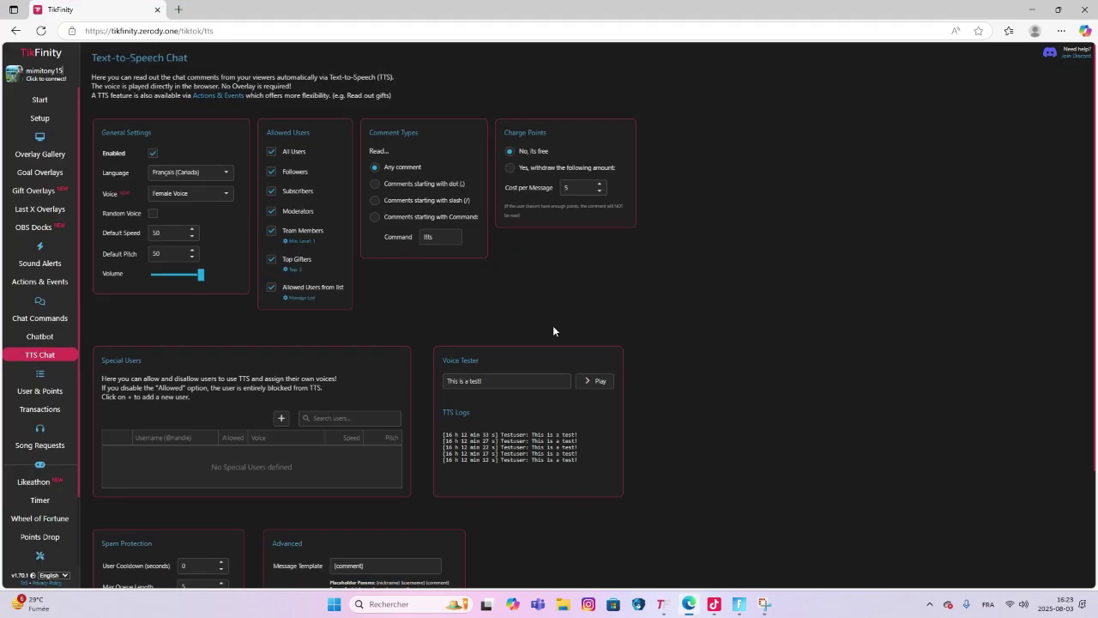
left_click(155, 11)
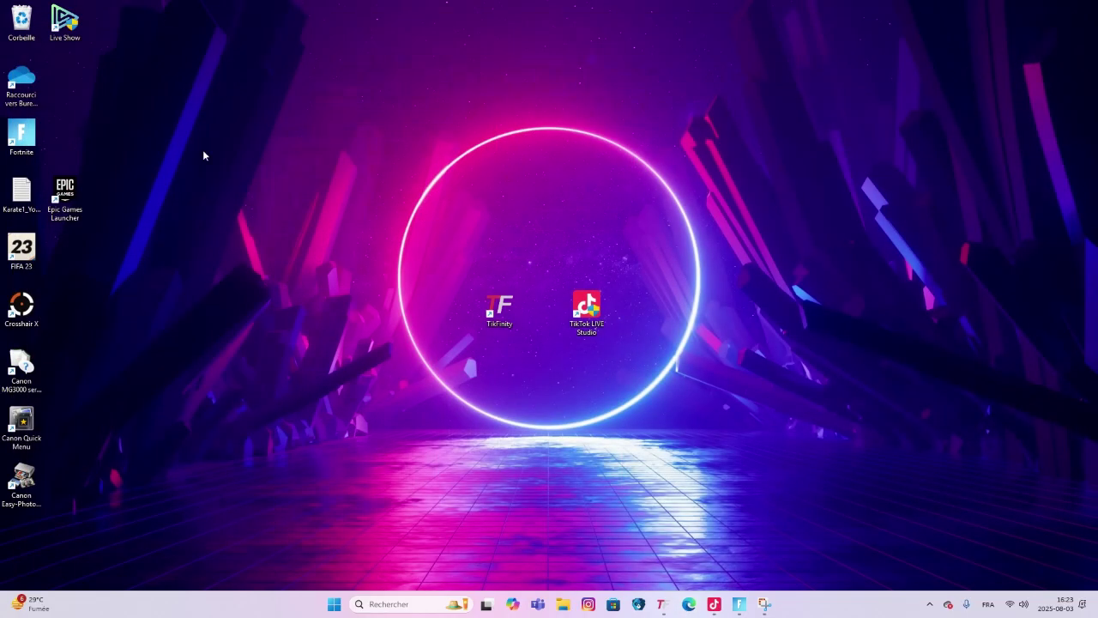
left_click(689, 604)
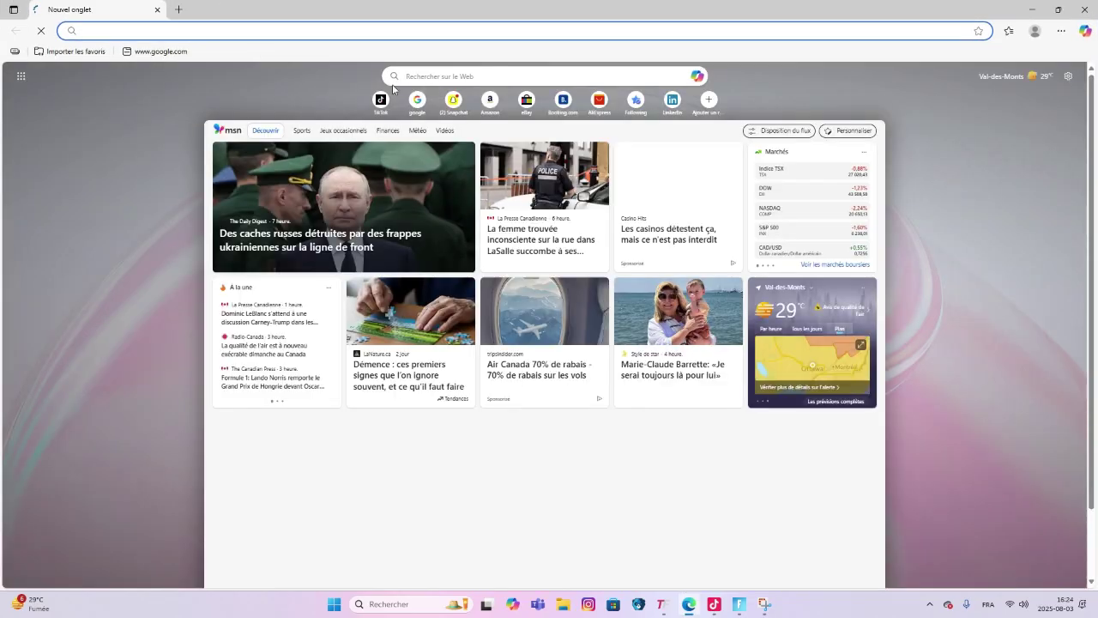
left_click(151, 49)
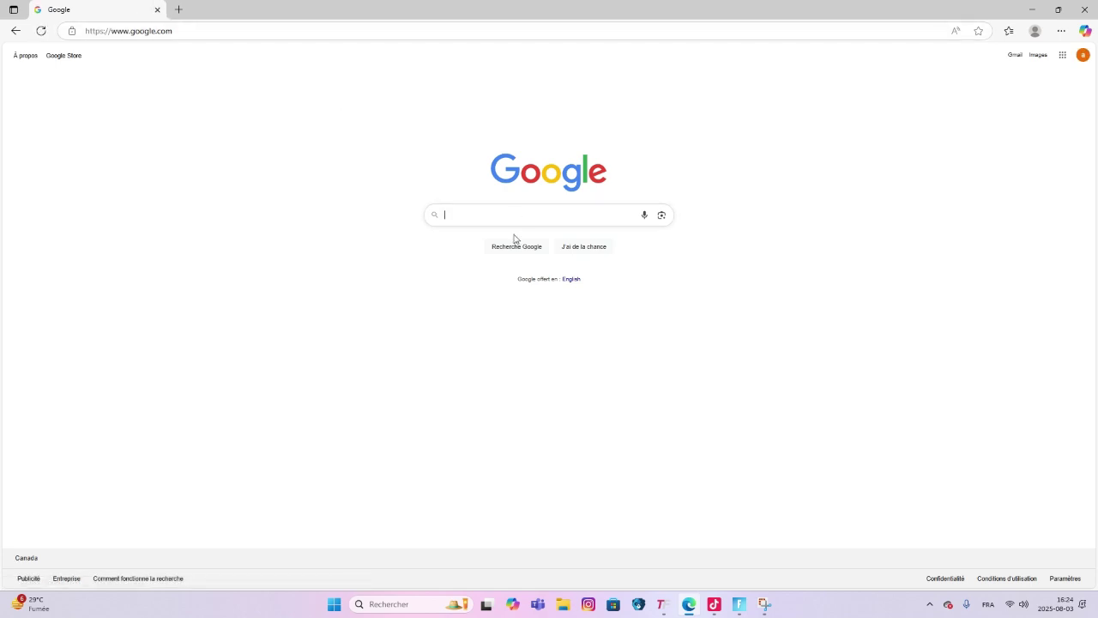
type("TIK")
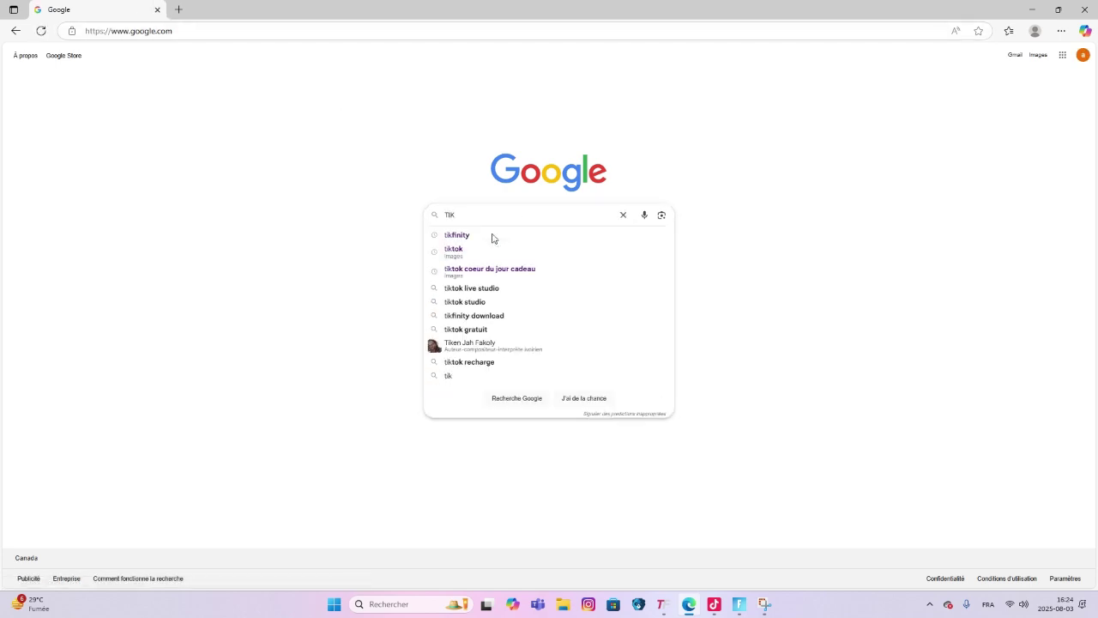
left_click(496, 234)
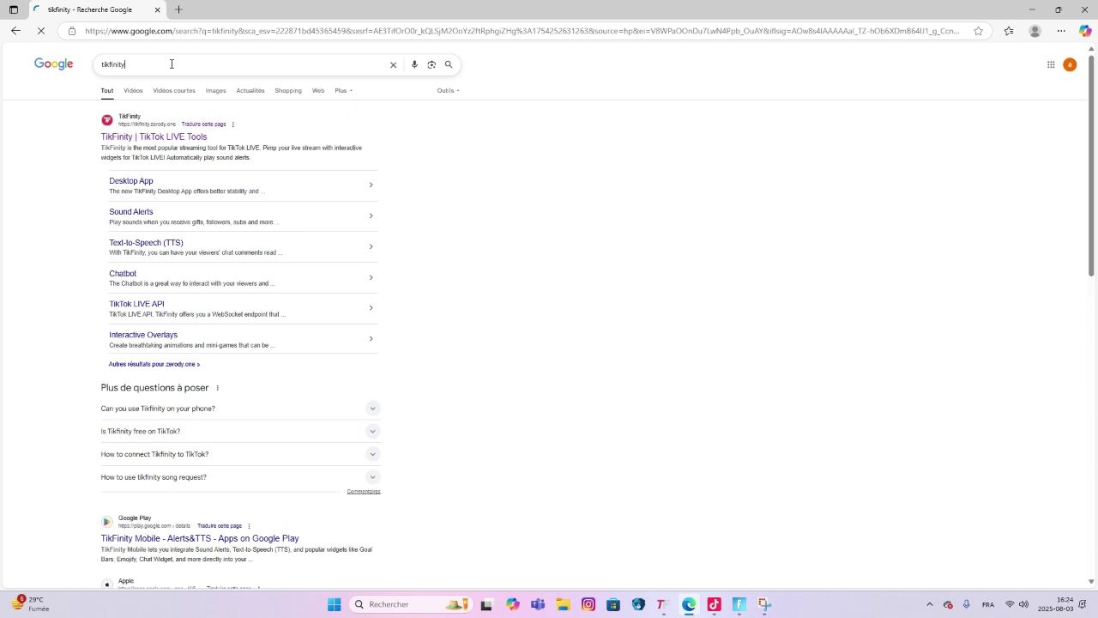
Step: Refine the Google search to "tikfinity download" and open the TikFinity Desktop App result
left_click(172, 65)
left_click(176, 86)
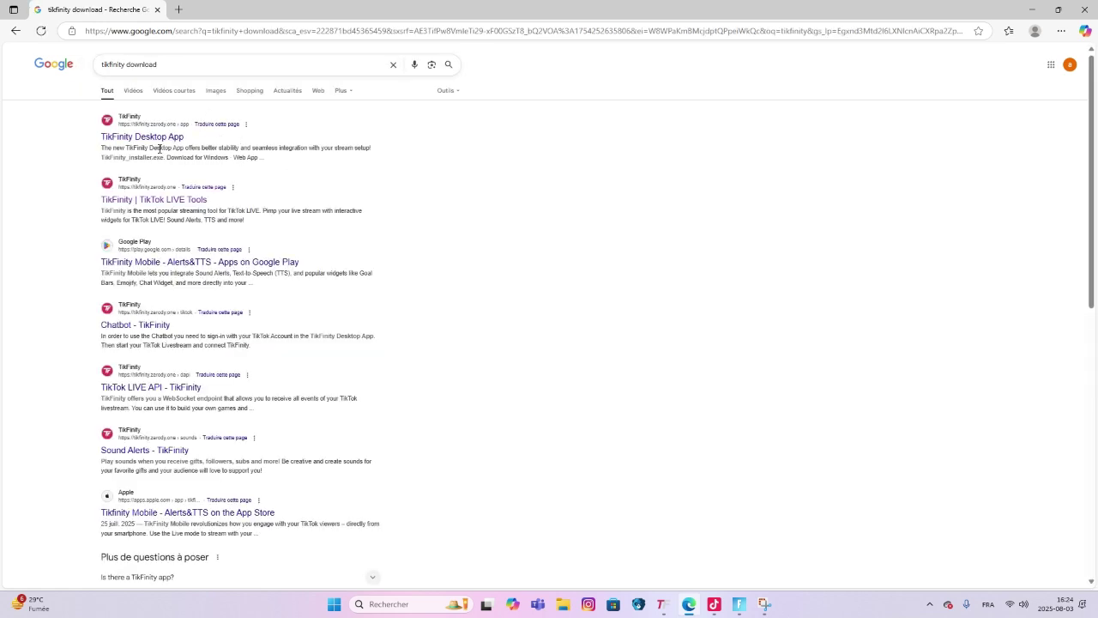
left_click(139, 136)
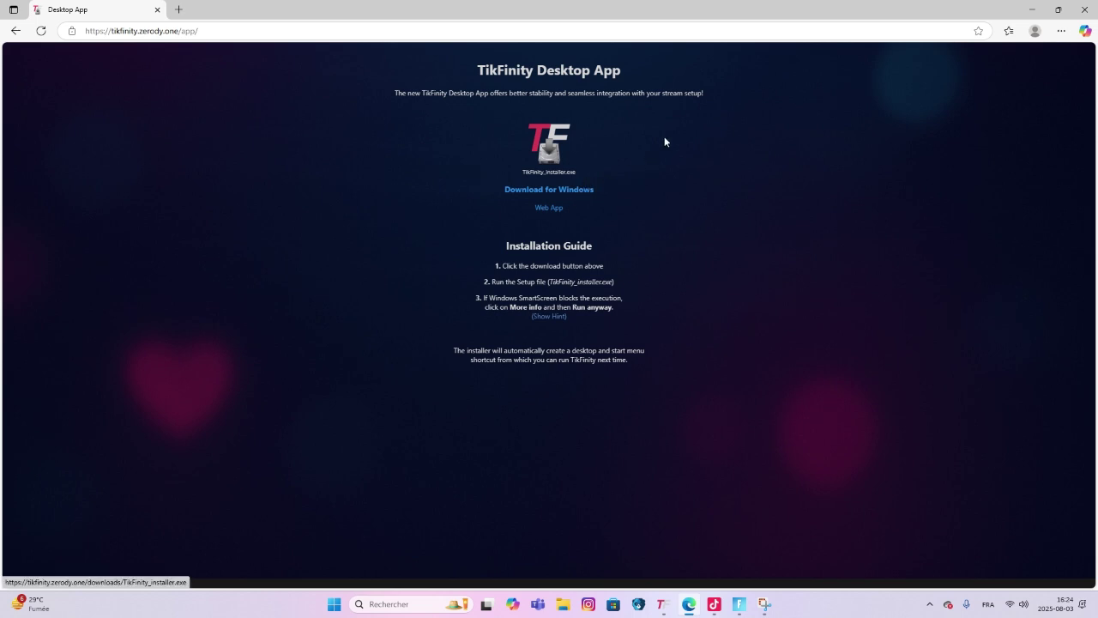
Step: Switch to the TikFinity desktop app and review its Start page with the TikTok LIVE Connection section
left_click(1034, 9)
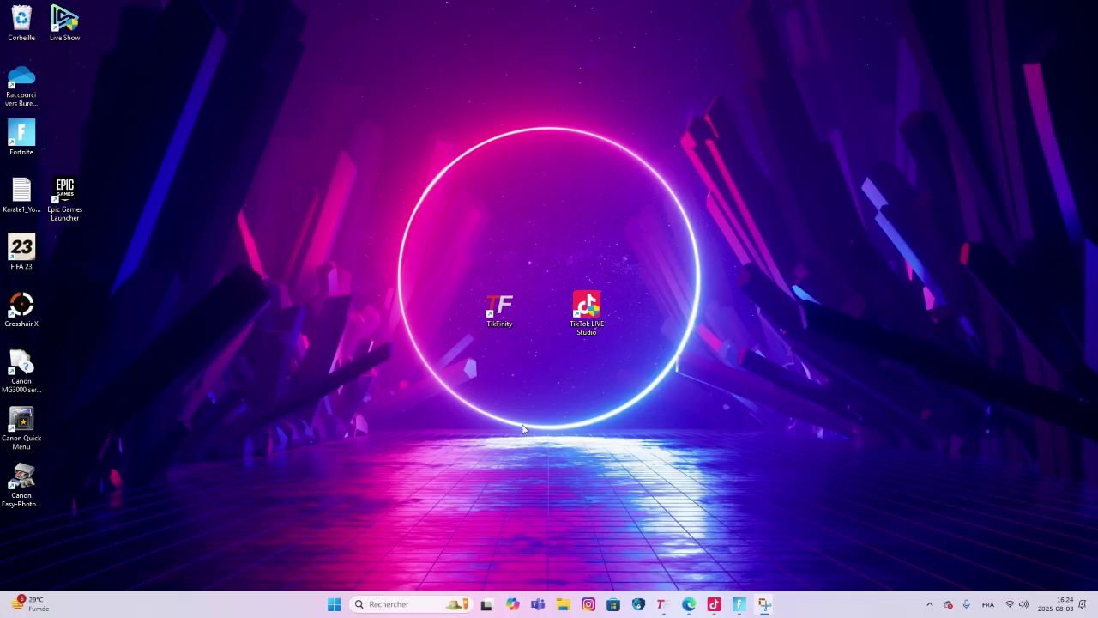
double_click(501, 307)
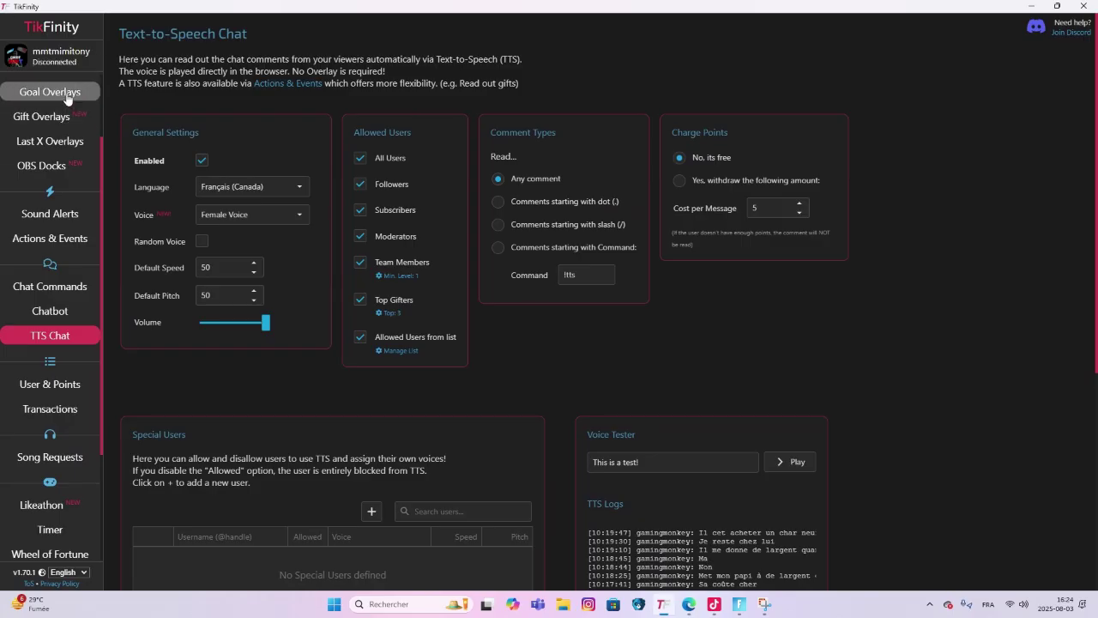
left_click(50, 157)
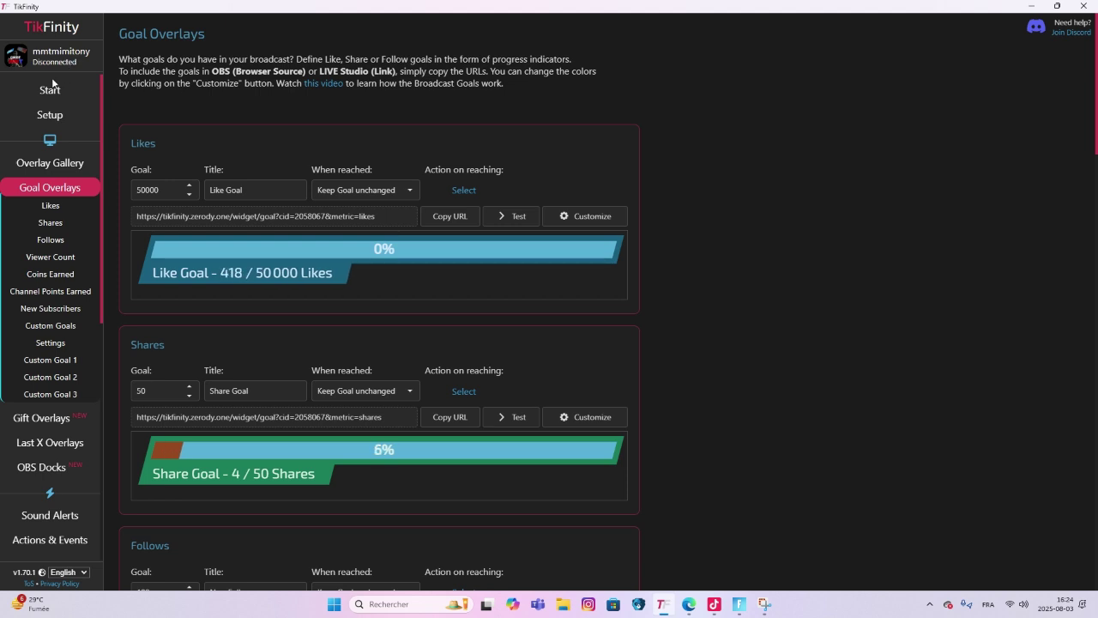
left_click(60, 88)
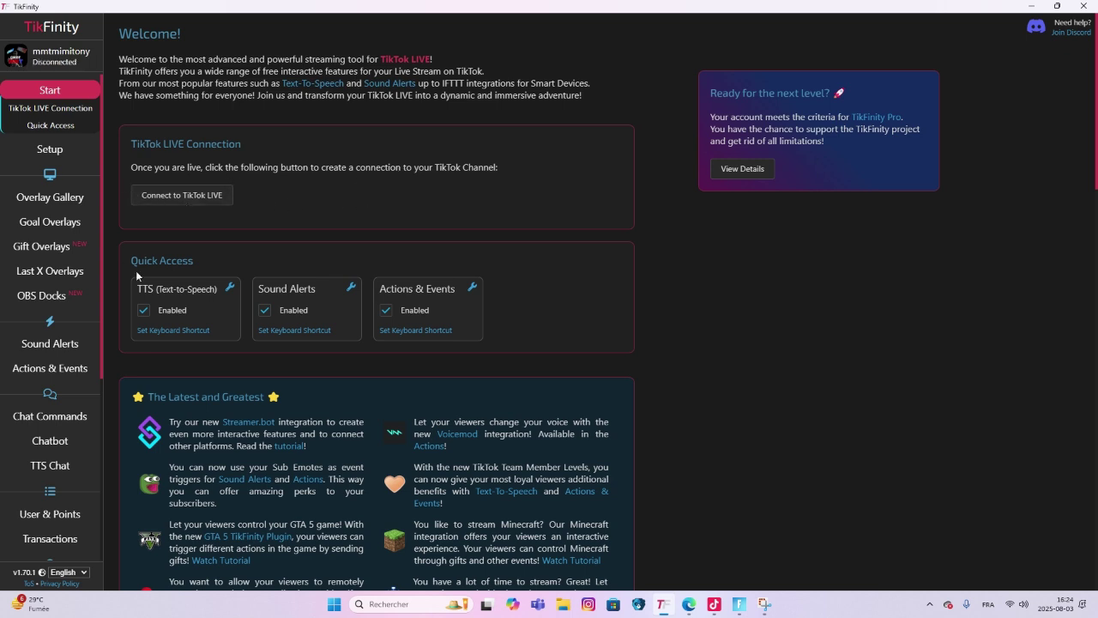
left_click(53, 108)
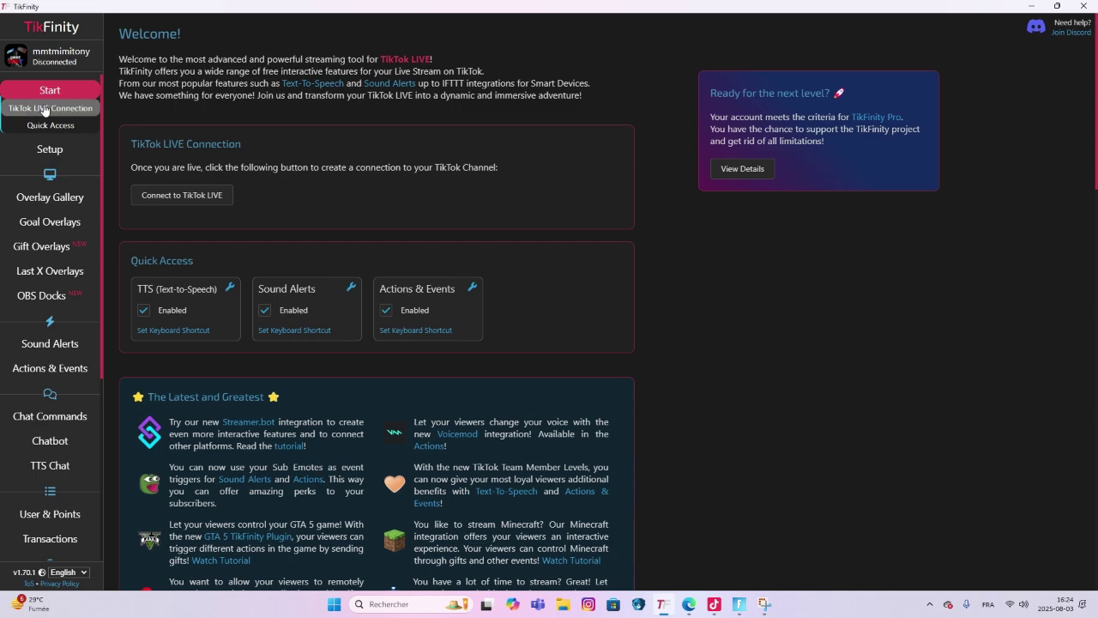
scroll(247, 268, "down", 4)
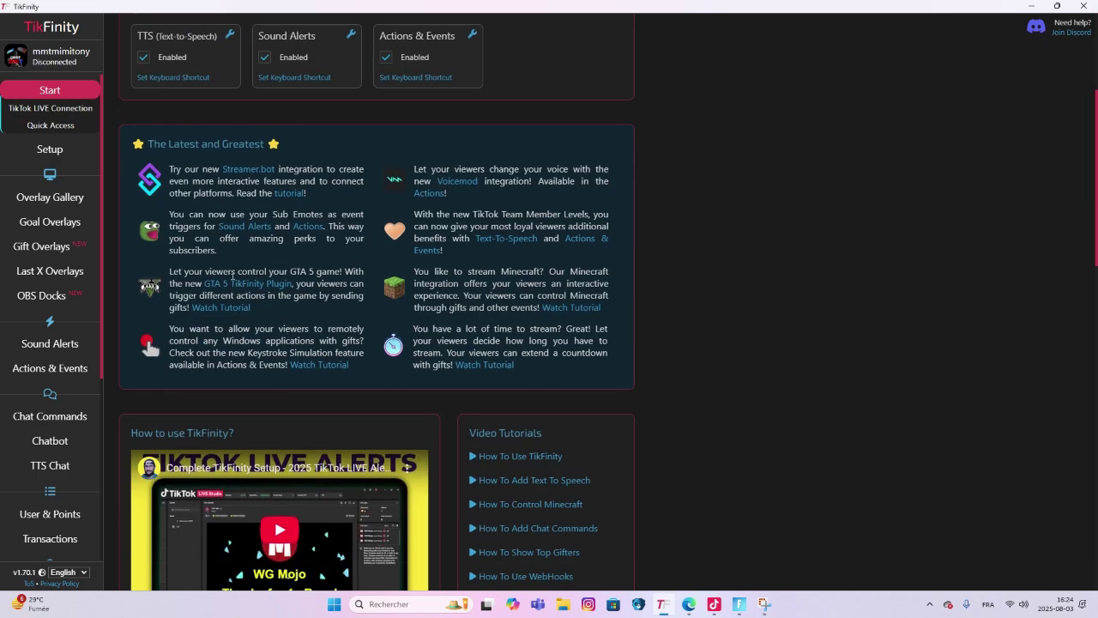
scroll(230, 268, "up", 5)
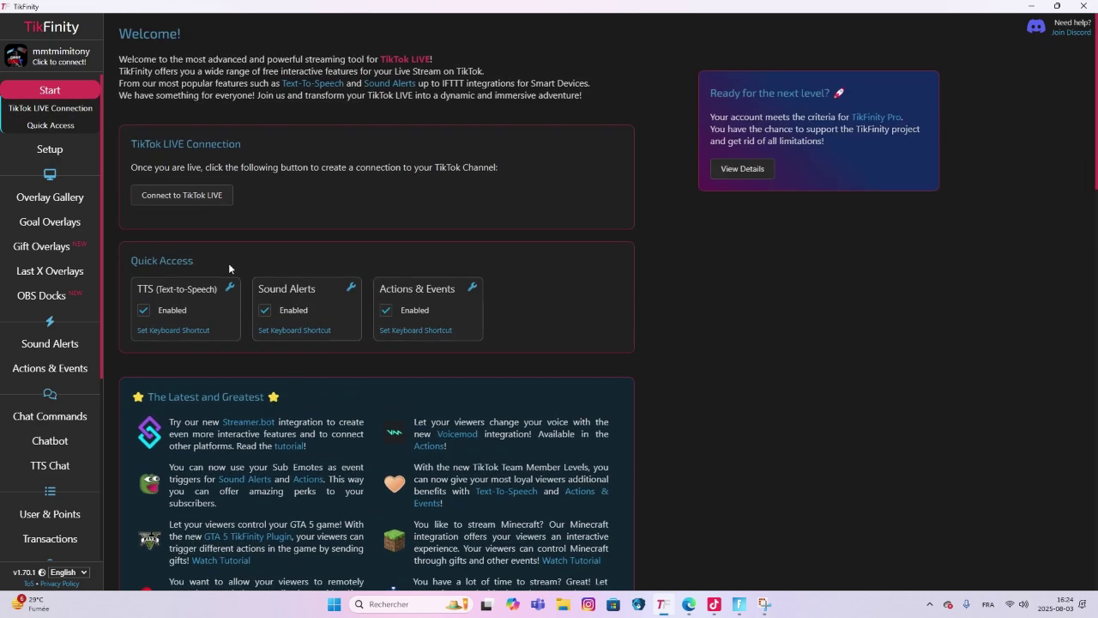
Step: Try to connect TikFinity to the TikTok LIVE channel, dismissing any dialog that follows
left_click(196, 194)
left_click(182, 195)
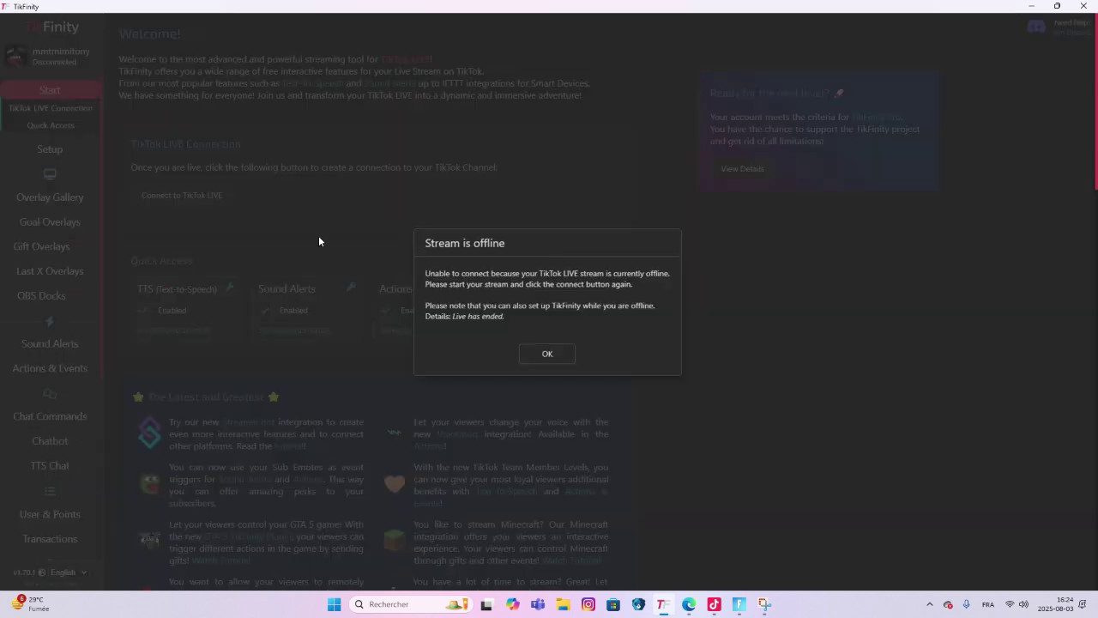
left_click(558, 357)
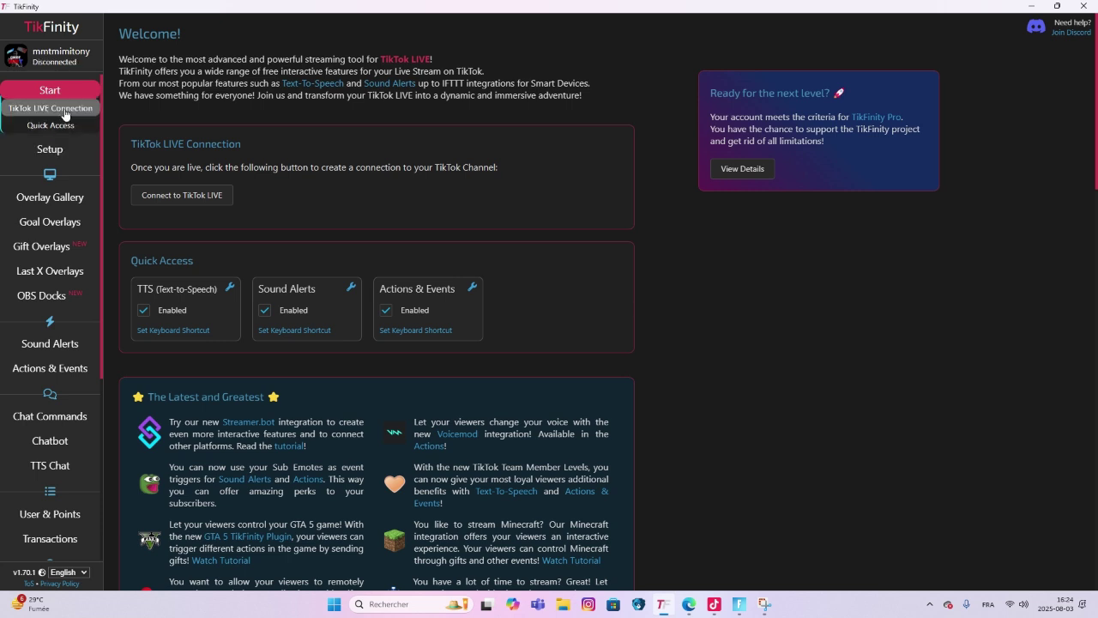
Step: Go to the TTS Chat settings and look through the available text-to-speech languages, keeping Français (Canada)
left_click(81, 365)
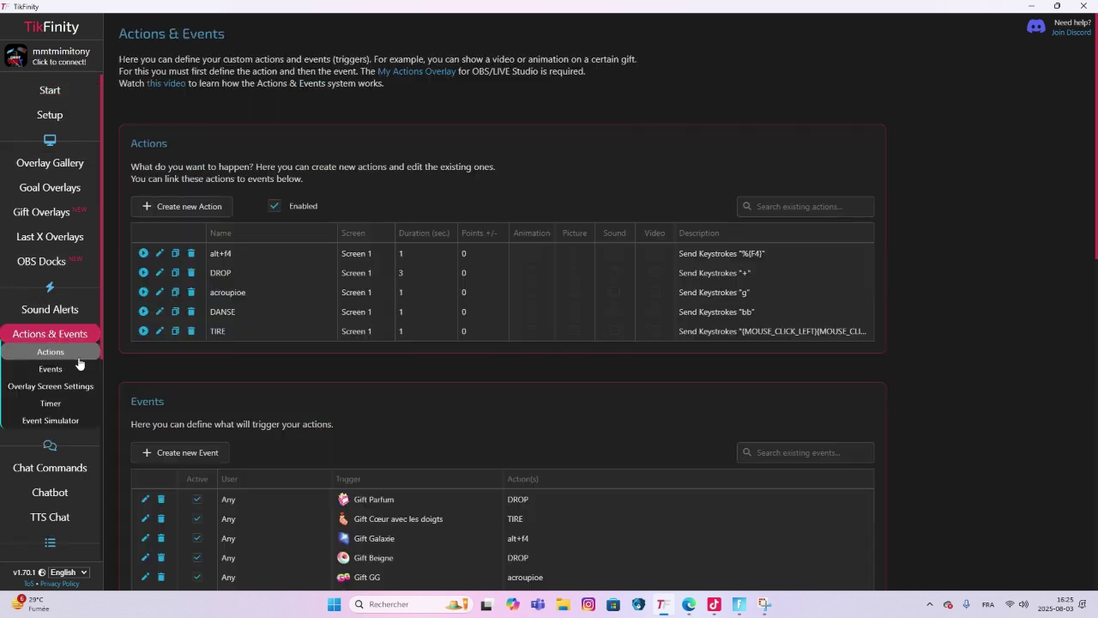
left_click(53, 517)
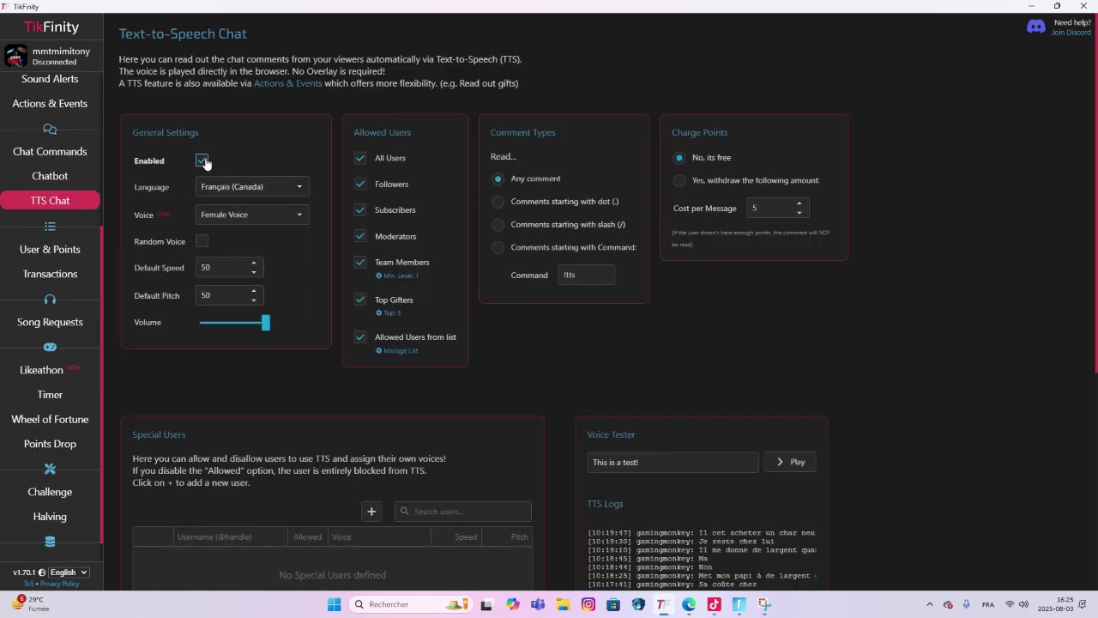
left_click(297, 185)
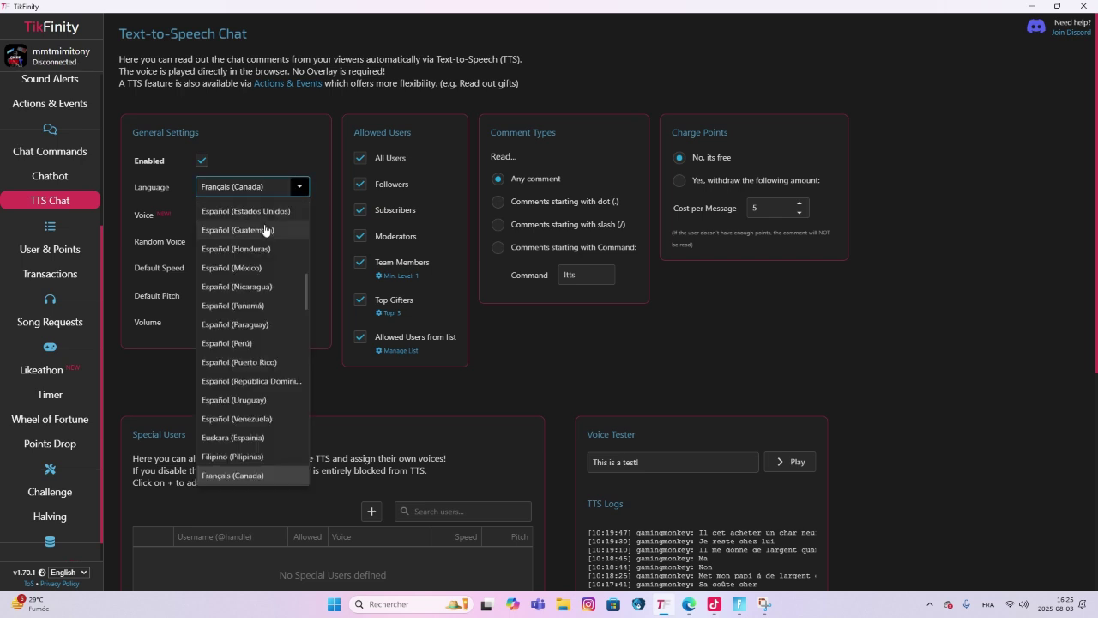
scroll(212, 404, "down", 2)
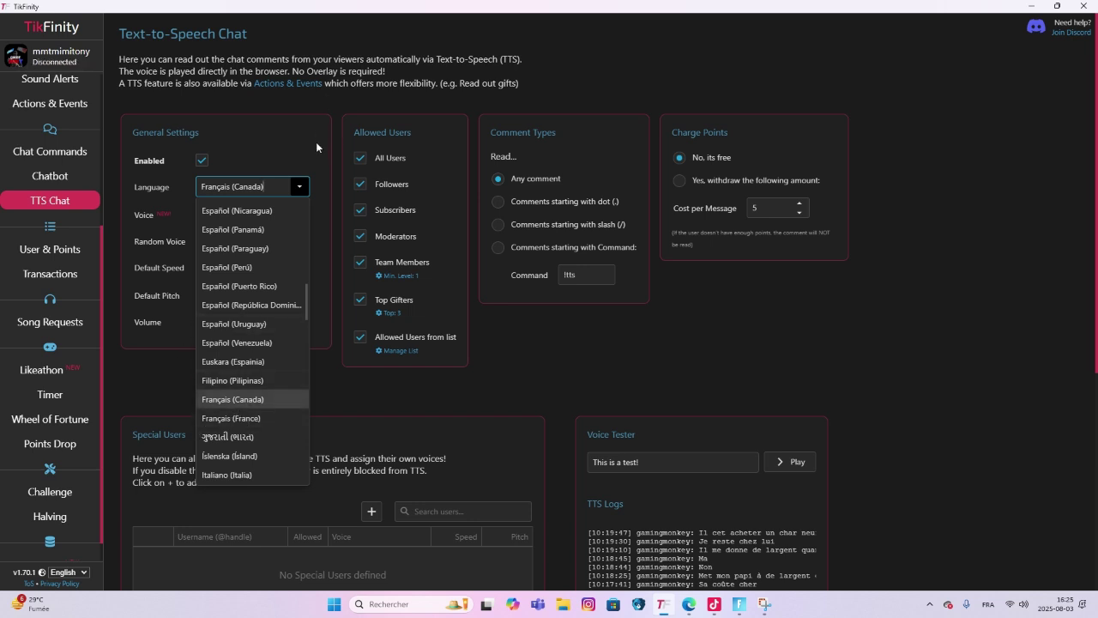
left_click(307, 187)
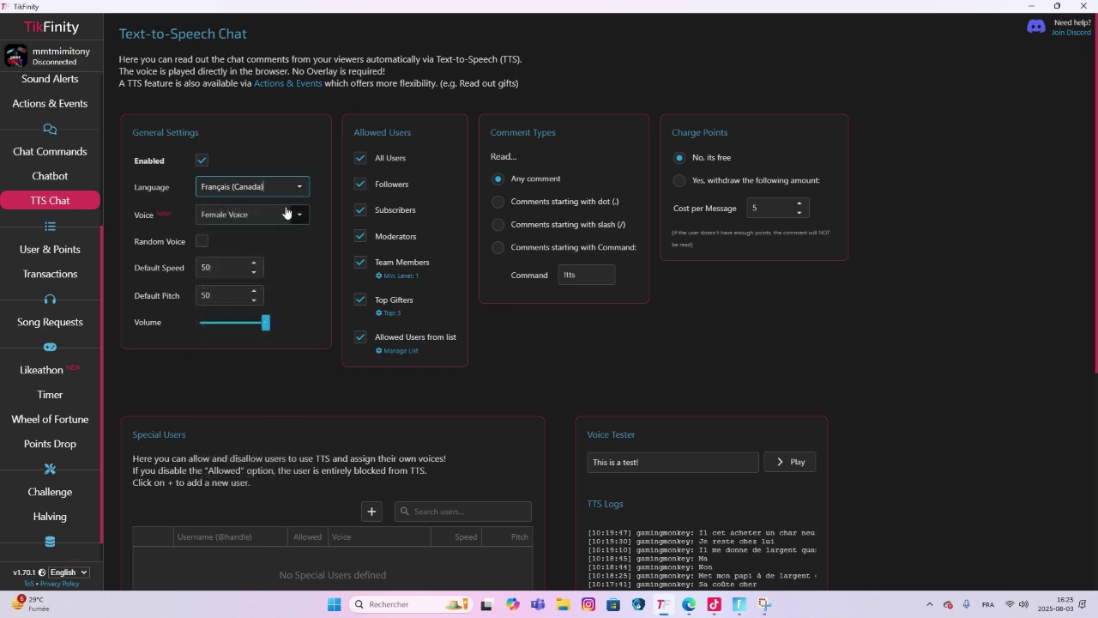
Step: Try out Male Voice and Female Voice for the text-to-speech chat, finishing on Female Voice
left_click(292, 214)
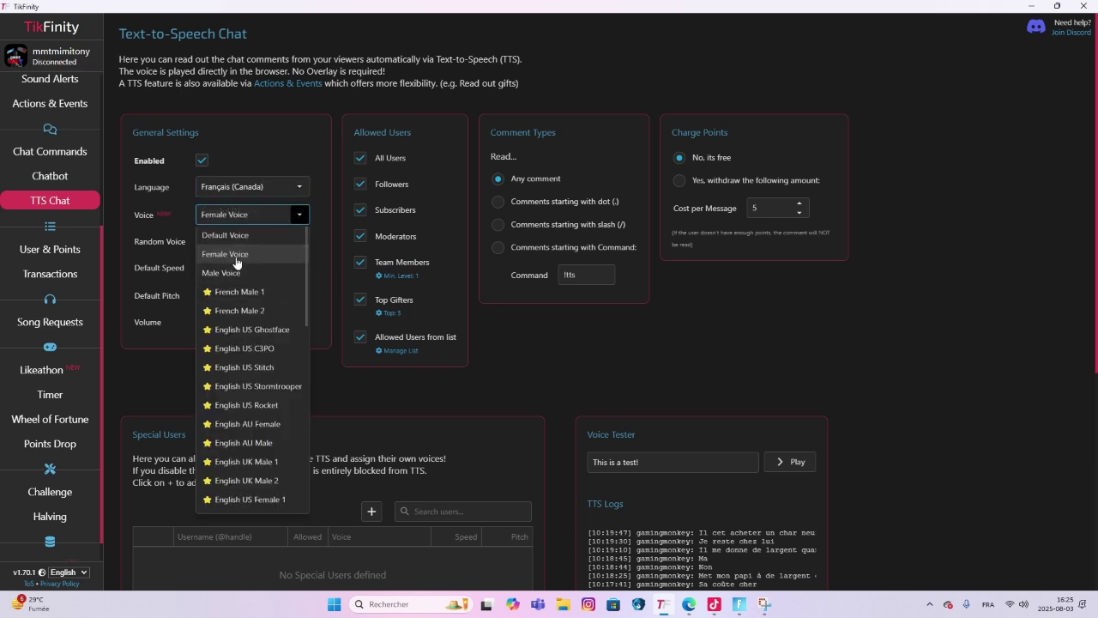
left_click(268, 272)
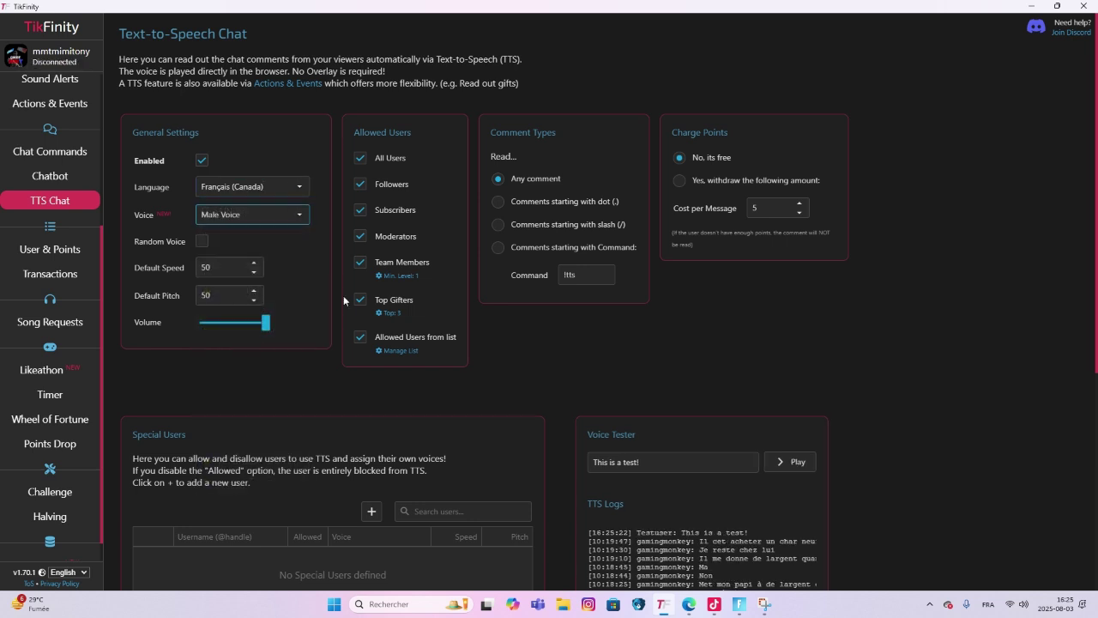
left_click(296, 214)
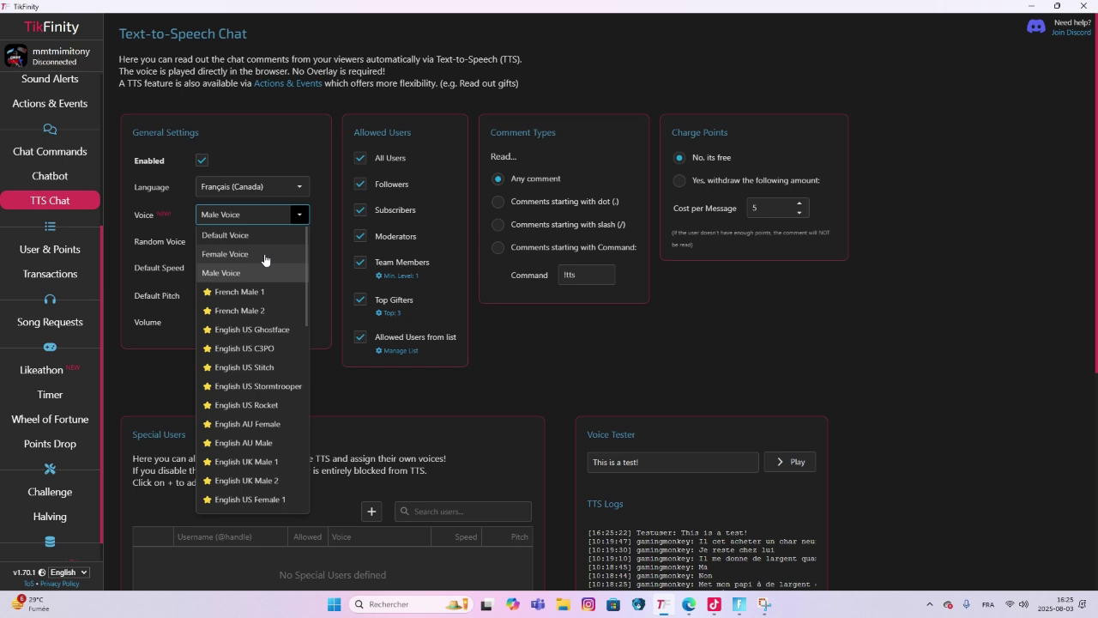
left_click(265, 258)
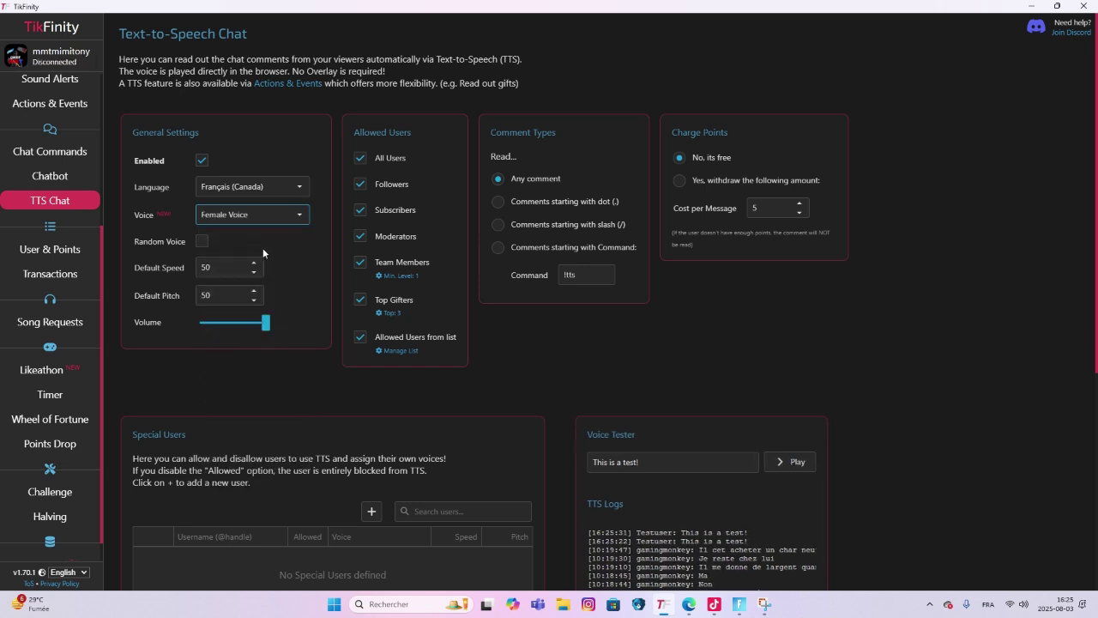
left_click(298, 214)
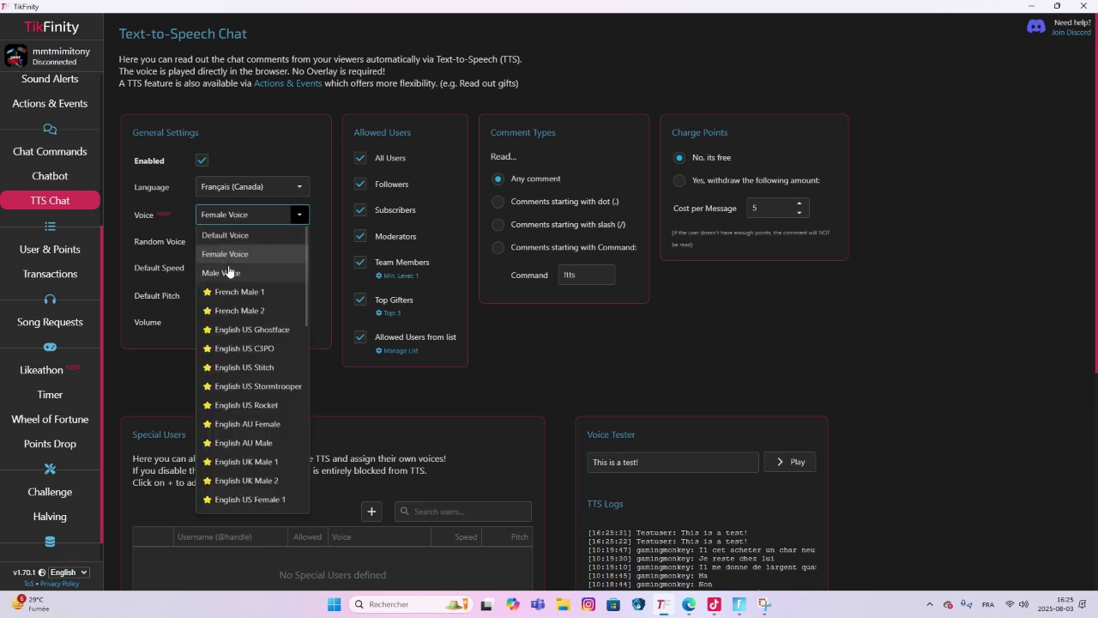
left_click(237, 271)
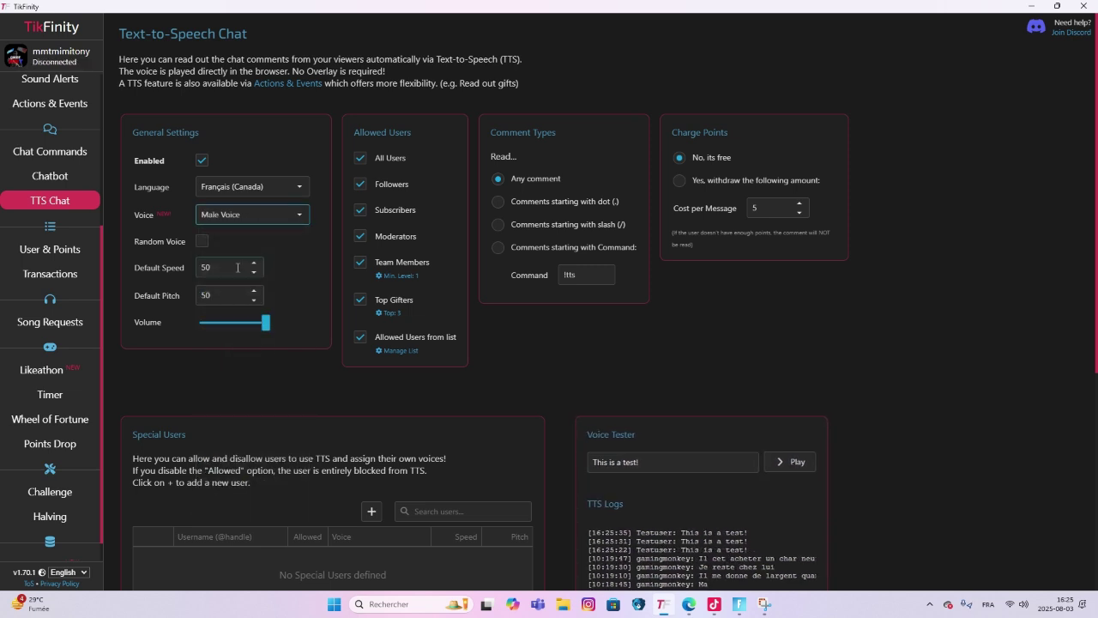
left_click(299, 215)
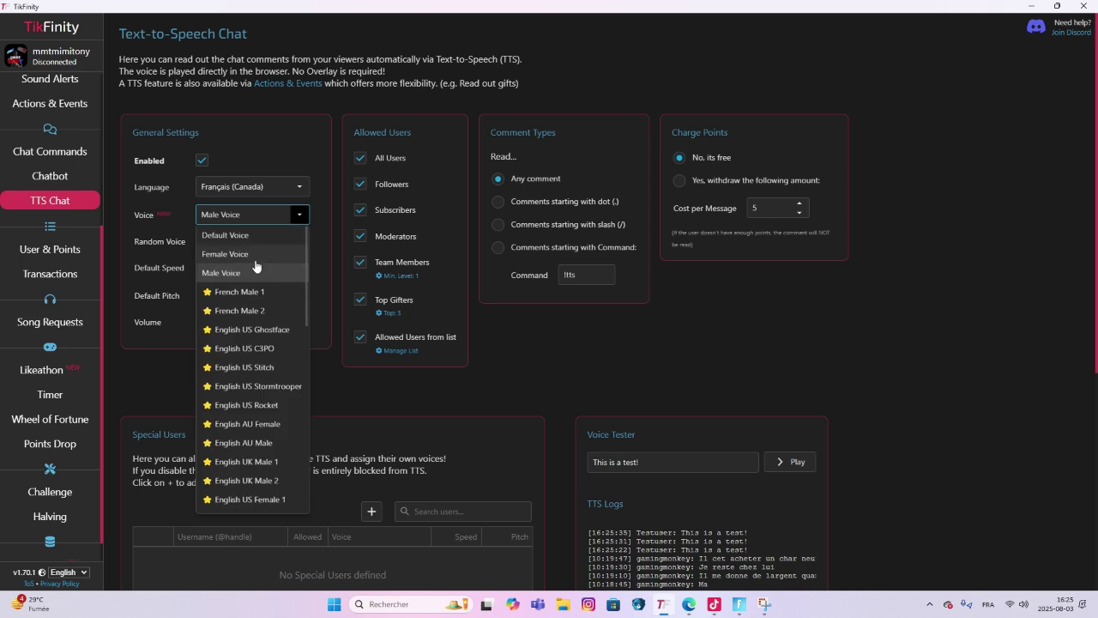
left_click(249, 256)
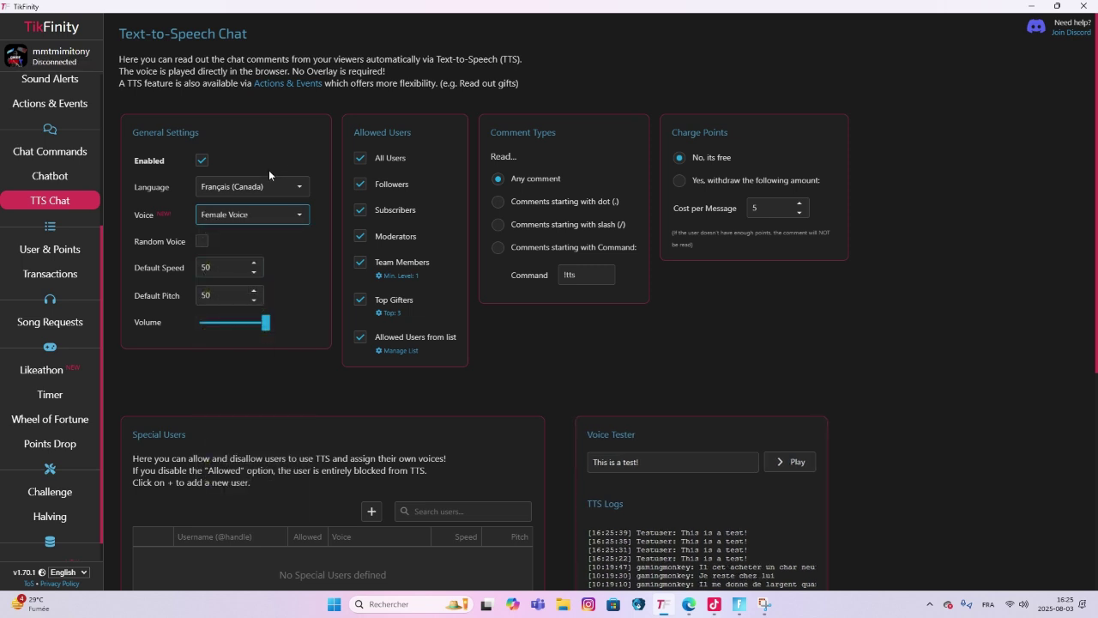
Step: Turn the text-to-speech chat off and back on in its general settings
left_click(201, 159)
left_click(199, 160)
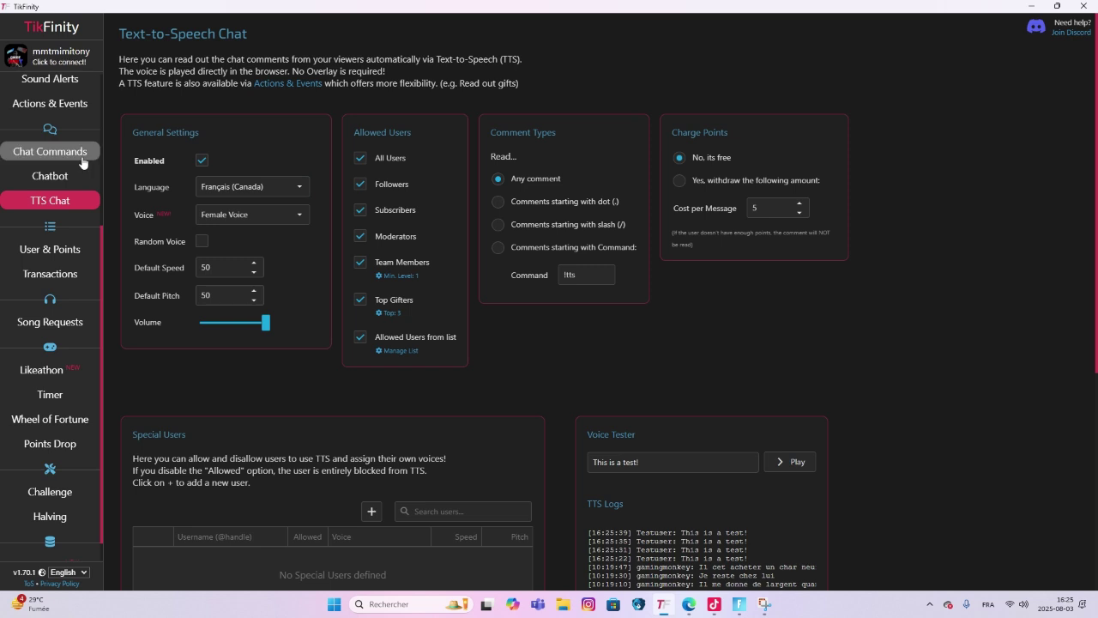
left_click(201, 161)
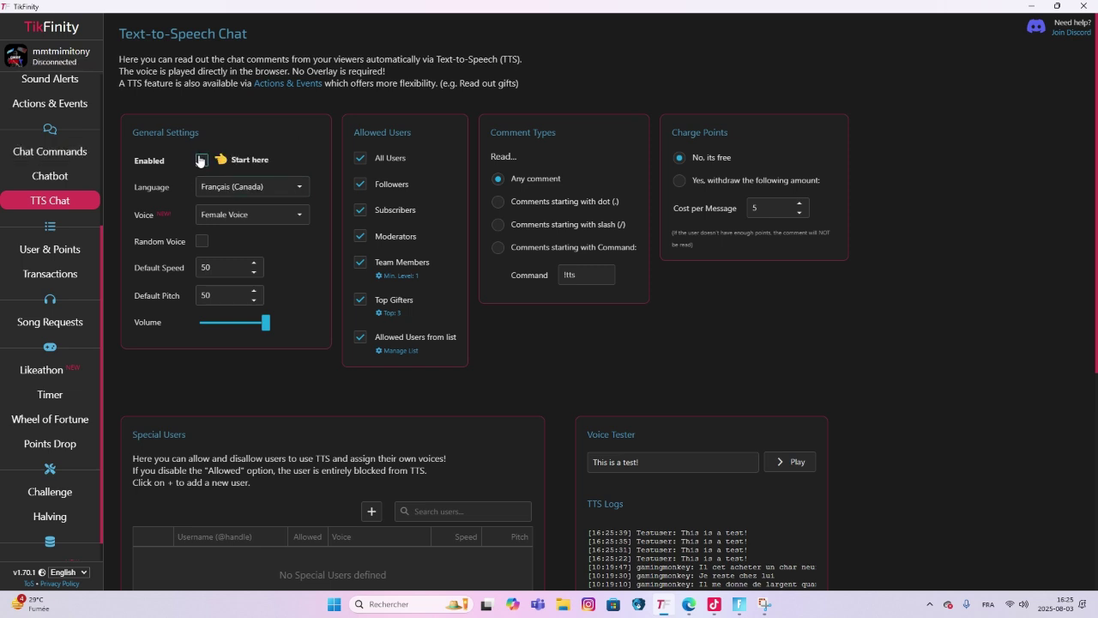
left_click(201, 161)
Step: Go to the Sound Alerts settings and delete the existing Follow alert, confirming the deletion
scroll(46, 212, "up", 1)
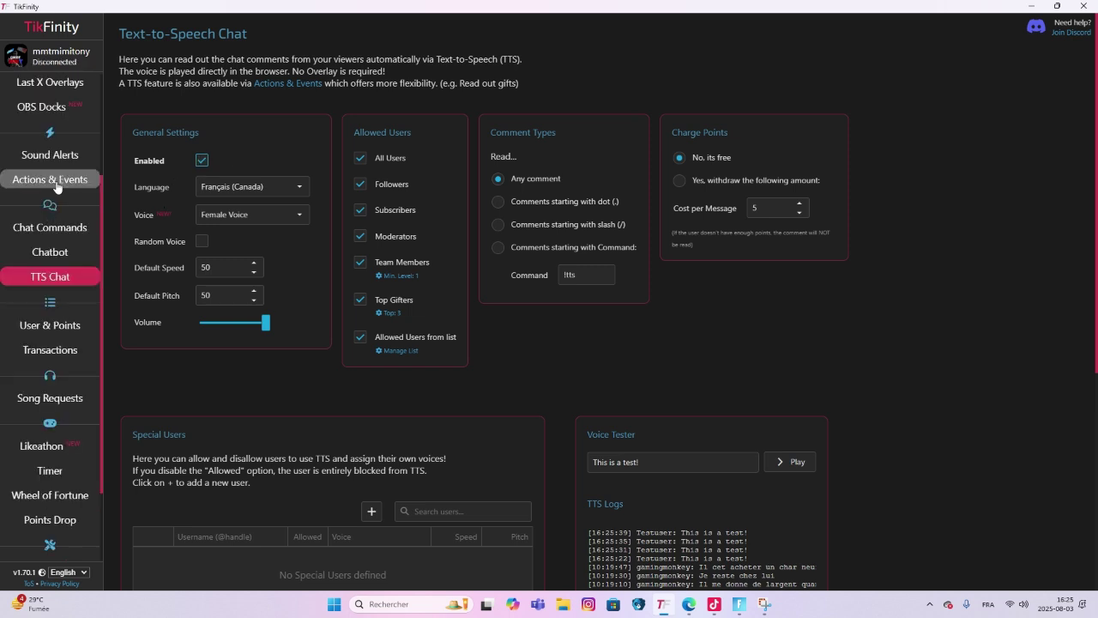
left_click(50, 155)
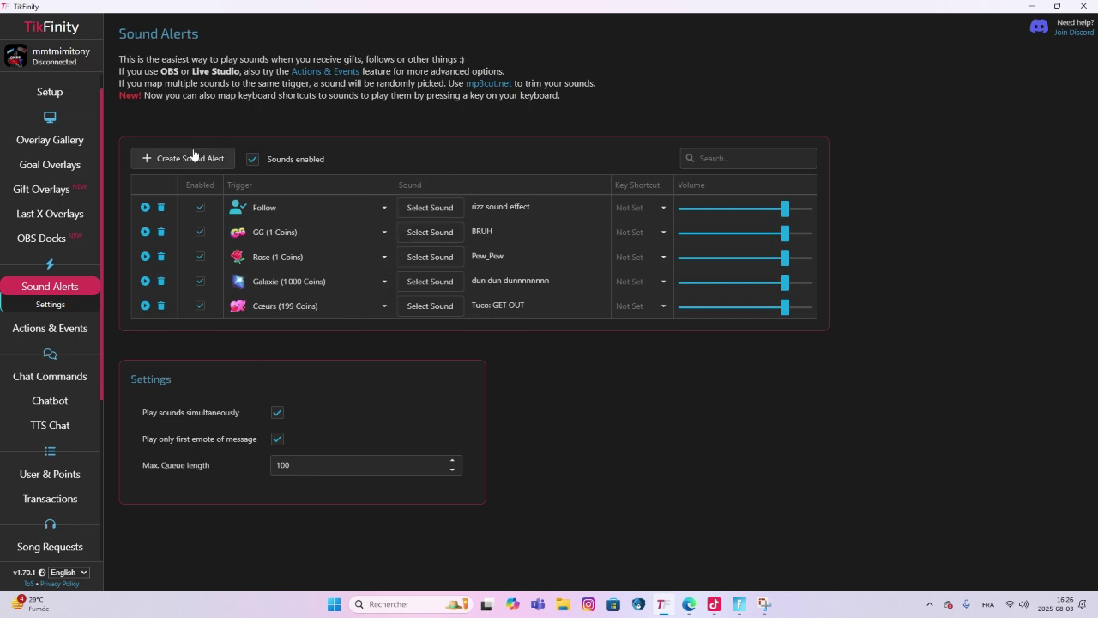
left_click(161, 209)
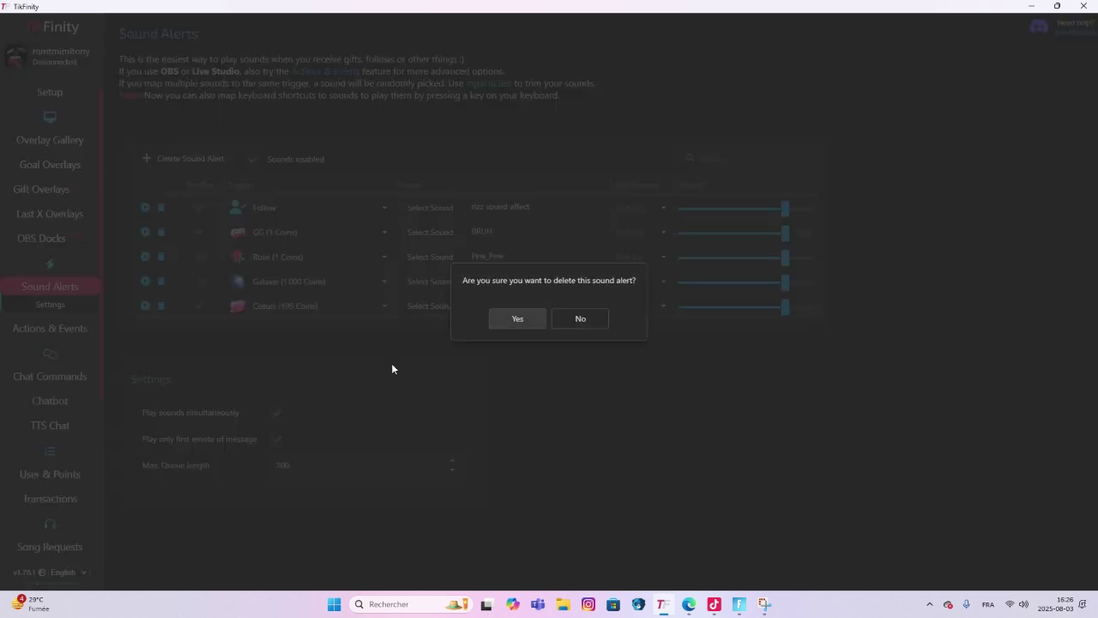
left_click(515, 319)
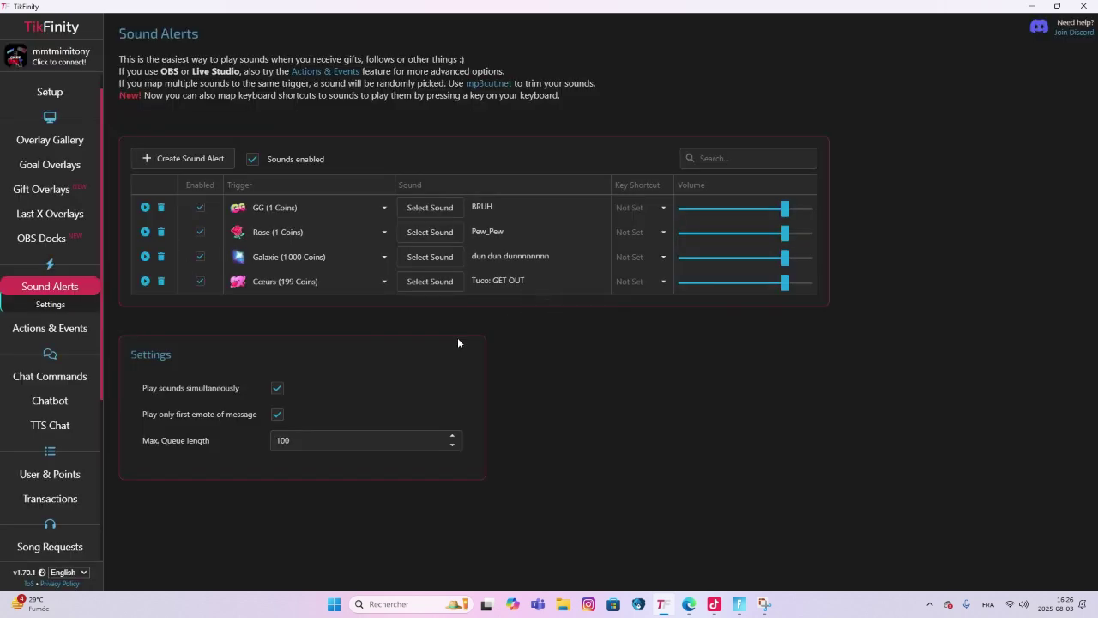
Step: Create a new sound alert and set its trigger to Follow
left_click(208, 159)
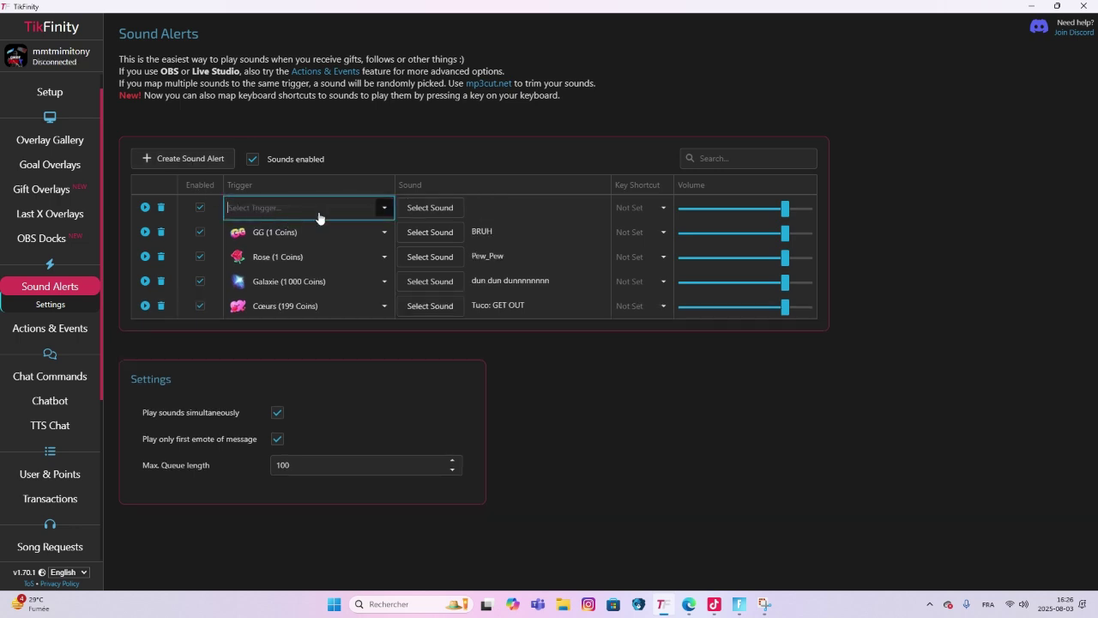
left_click(384, 208)
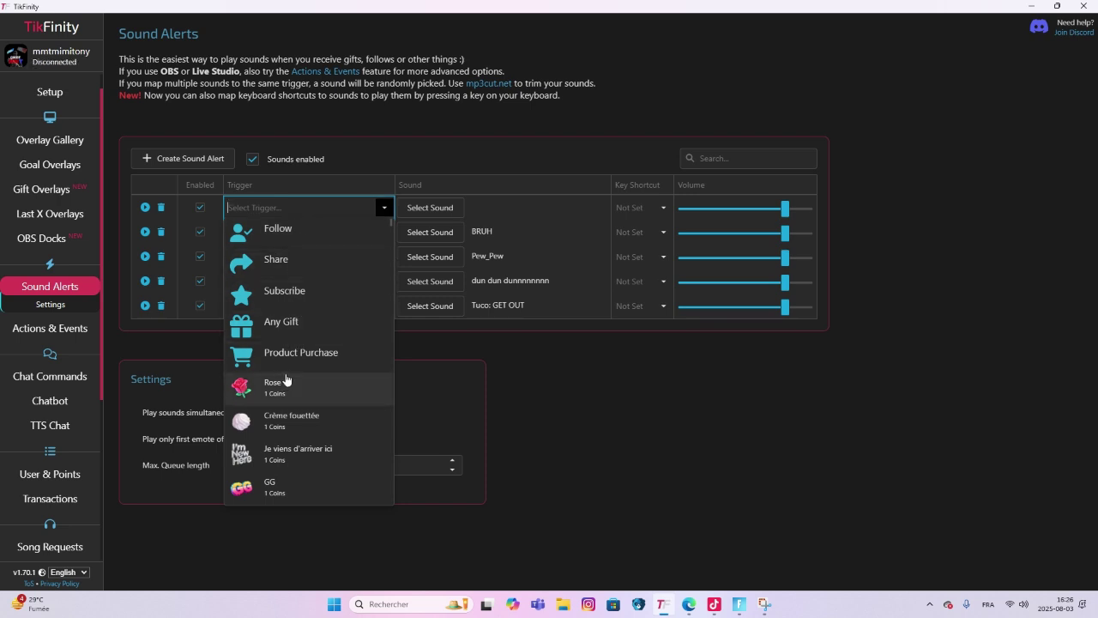
left_click(284, 233)
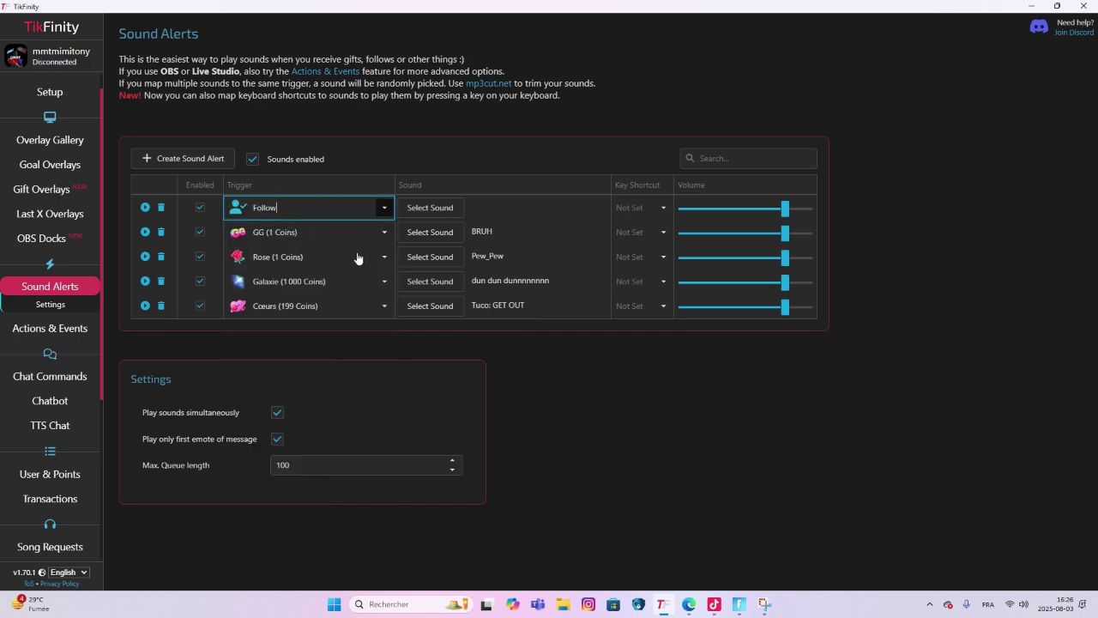
Step: Look through the gifts available as triggers for the new sound alert, keeping Follow selected
left_click(385, 207)
scroll(331, 338, "down", 10)
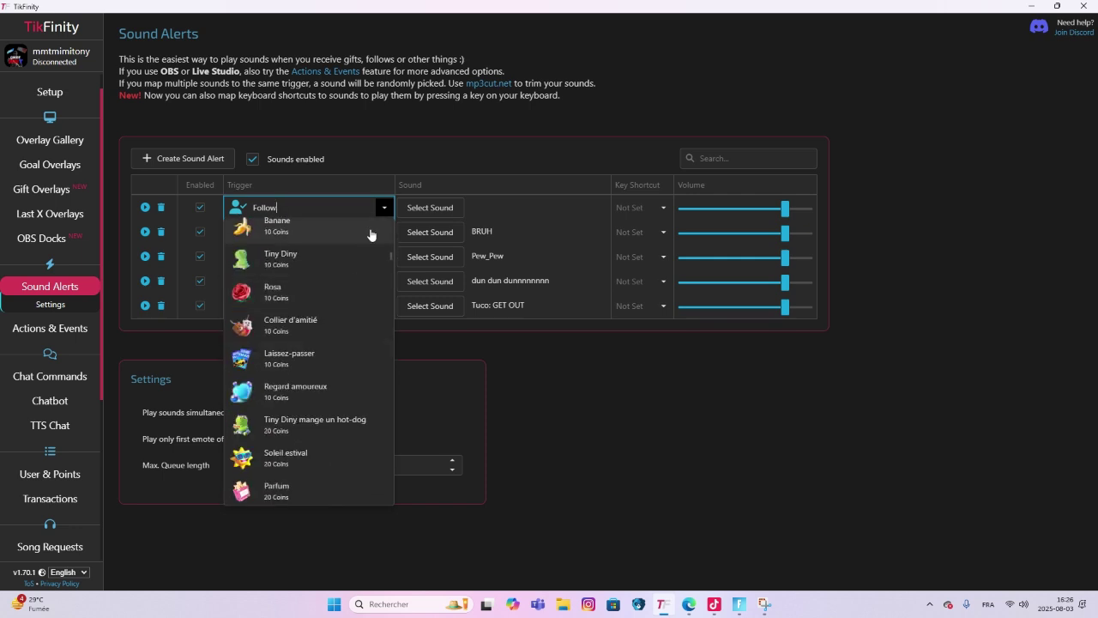
scroll(351, 343, "down", 15)
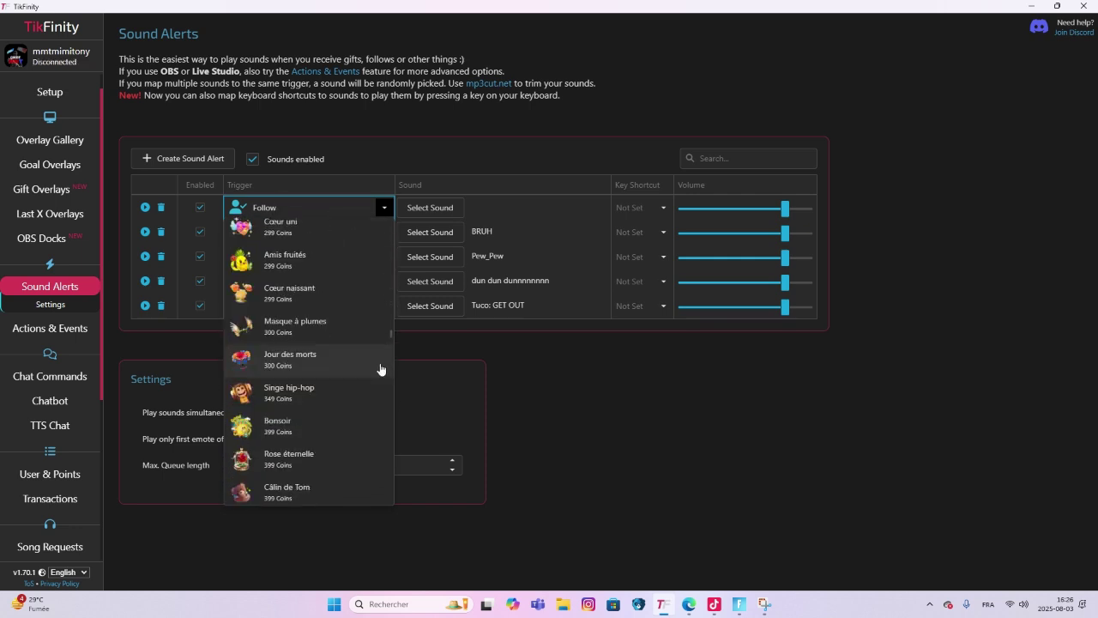
scroll(378, 377, "down", 15)
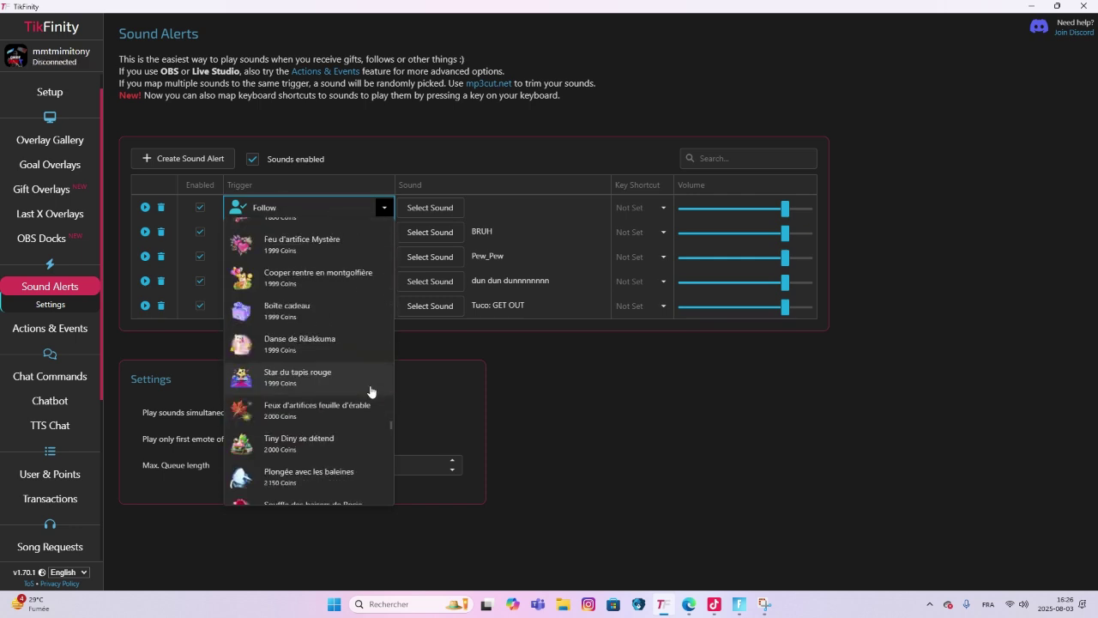
scroll(370, 392, "down", 15)
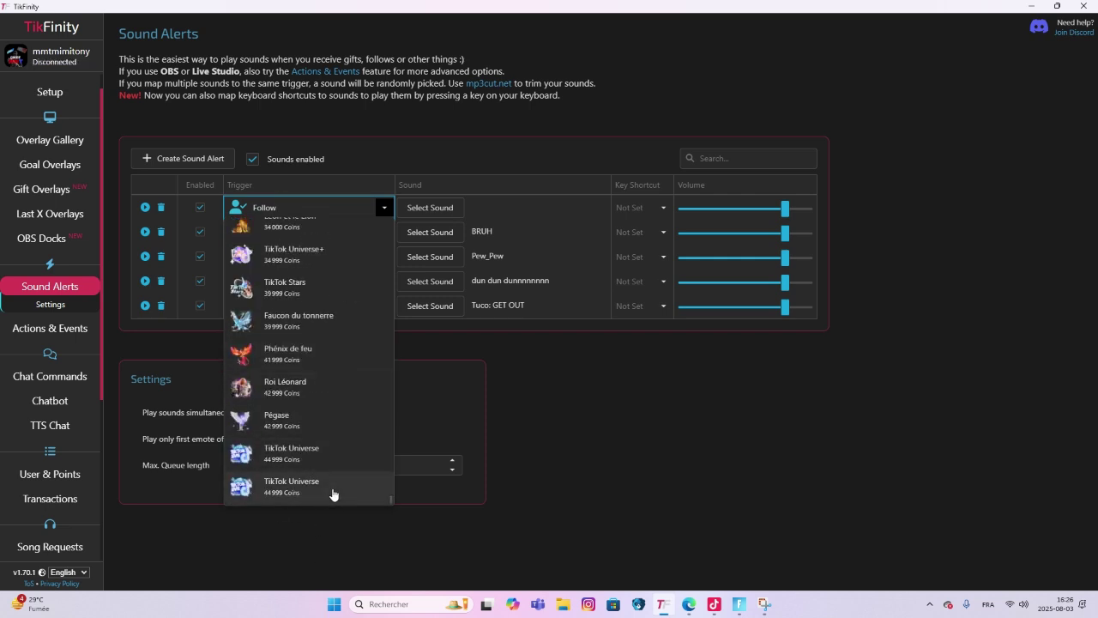
scroll(351, 409, "up", 10)
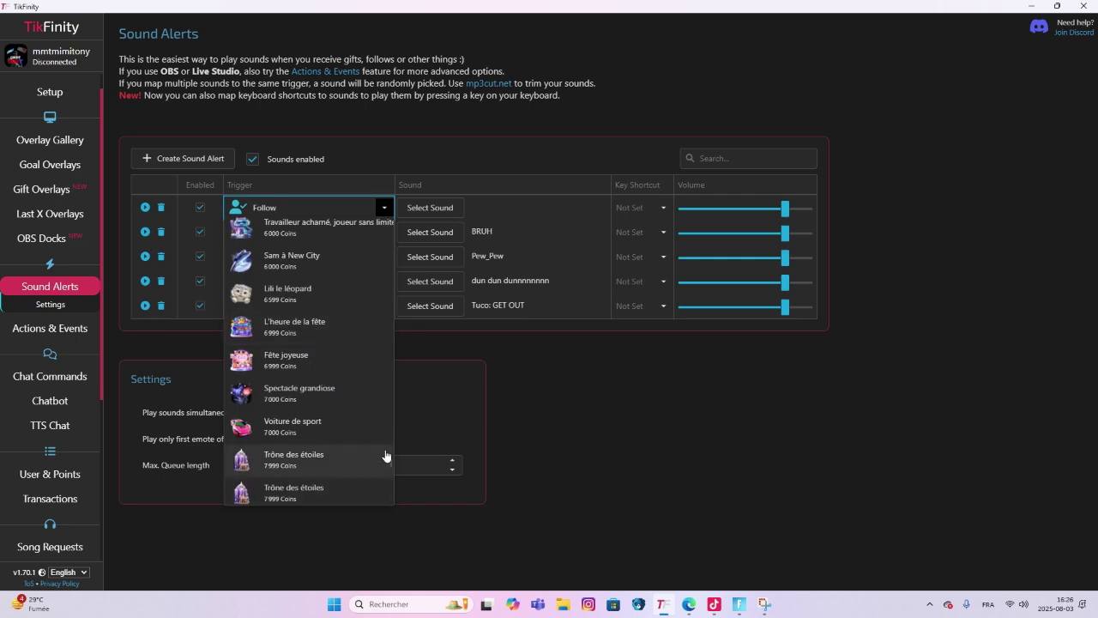
scroll(386, 456, "up", 12)
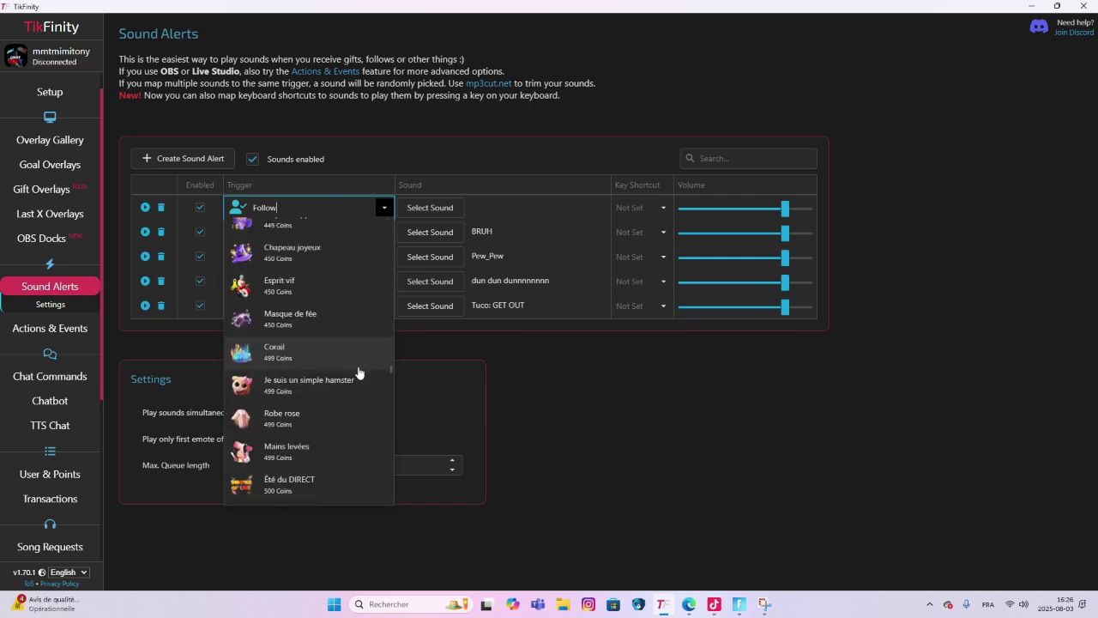
scroll(359, 373, "up", 10)
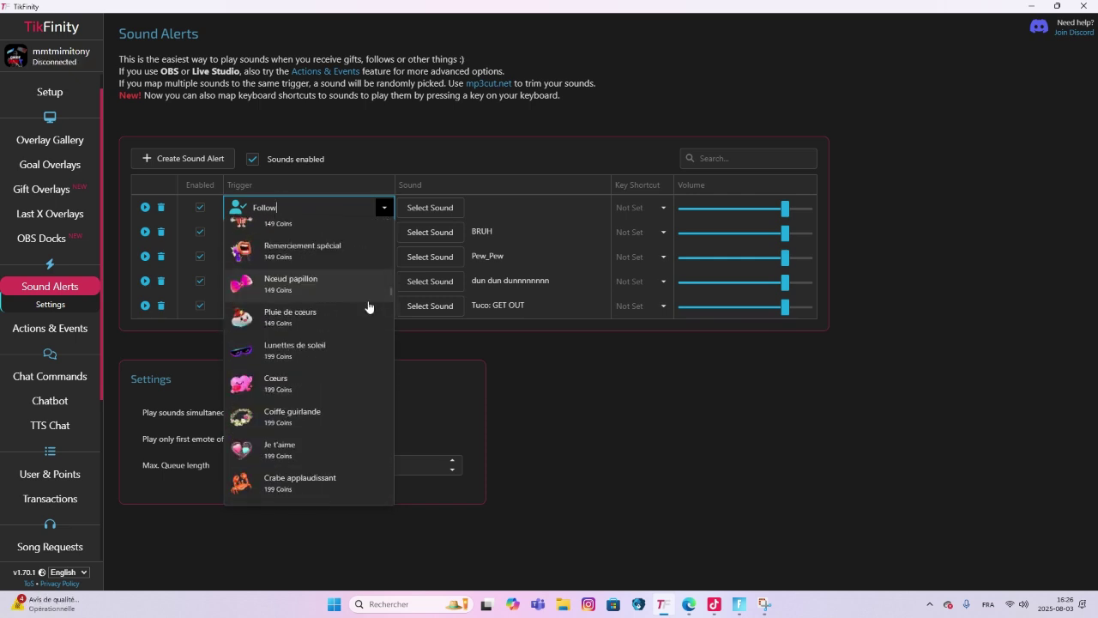
scroll(369, 307, "up", 10)
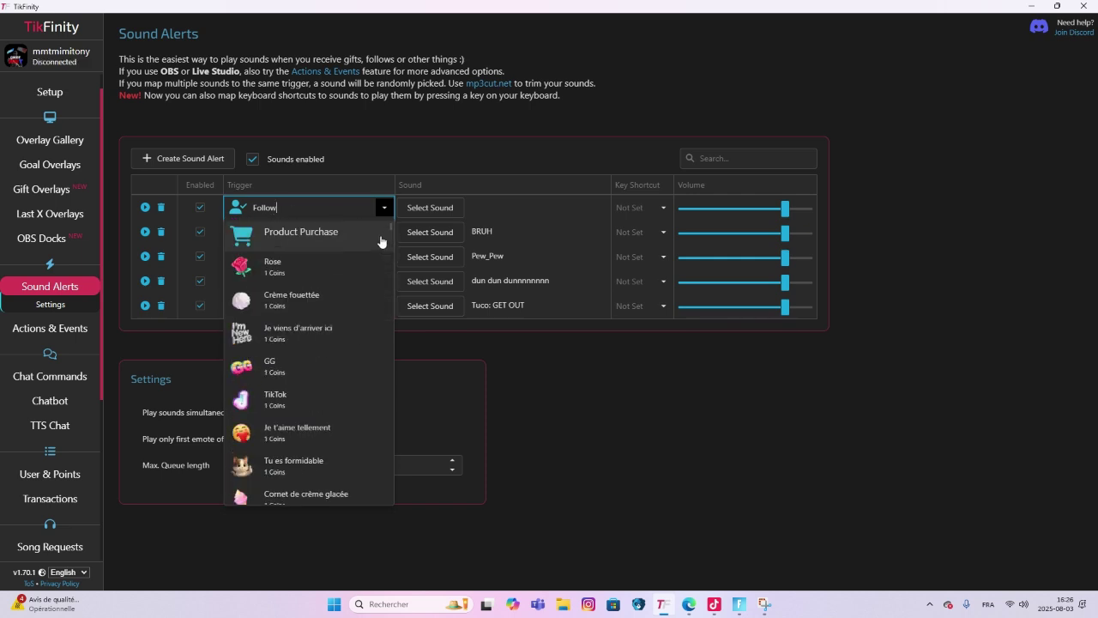
left_click(383, 208)
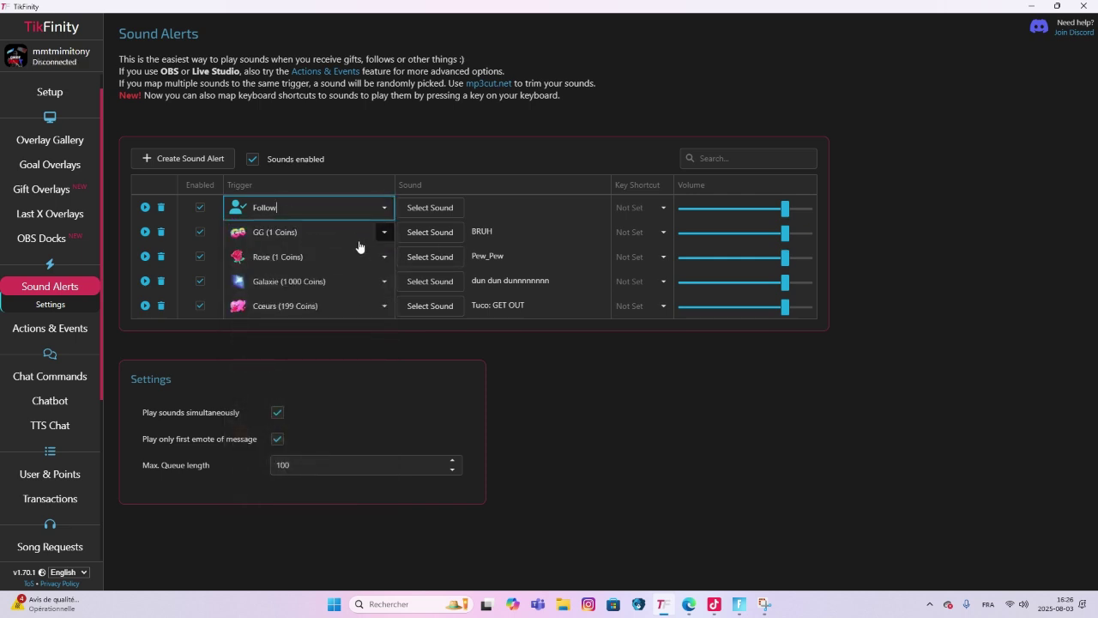
Step: Browse the sound library for the Follow alert, preview Rizz sounds and Error SOUNDSS, and apply Error SOUNDSS
left_click(430, 208)
scroll(494, 257, "down", 10)
scroll(503, 276, "down", 15)
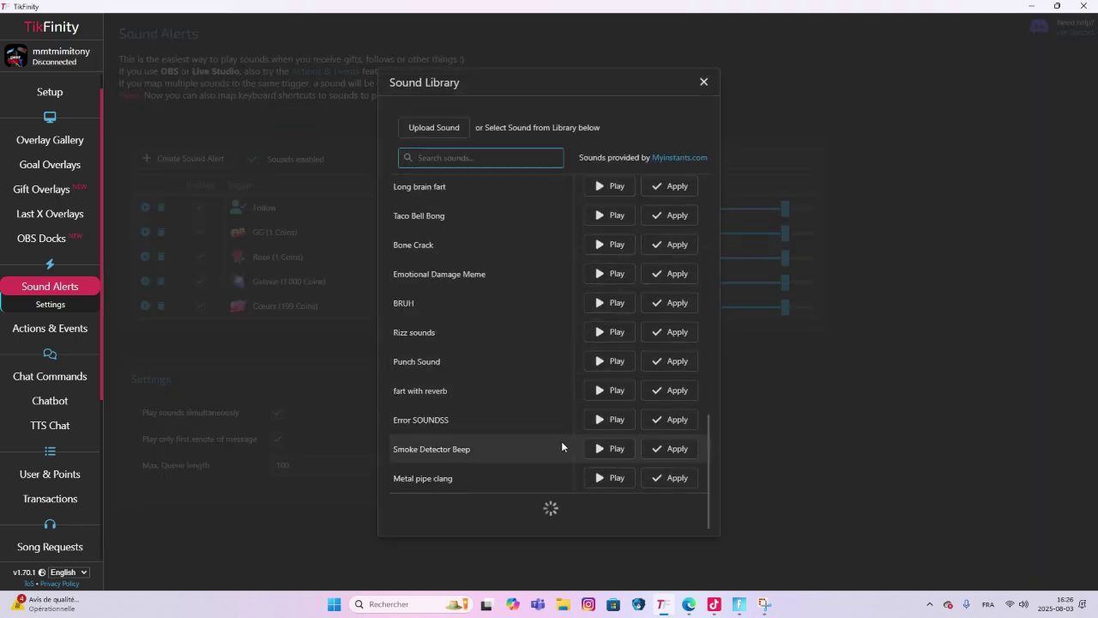
scroll(582, 309, "down", 5)
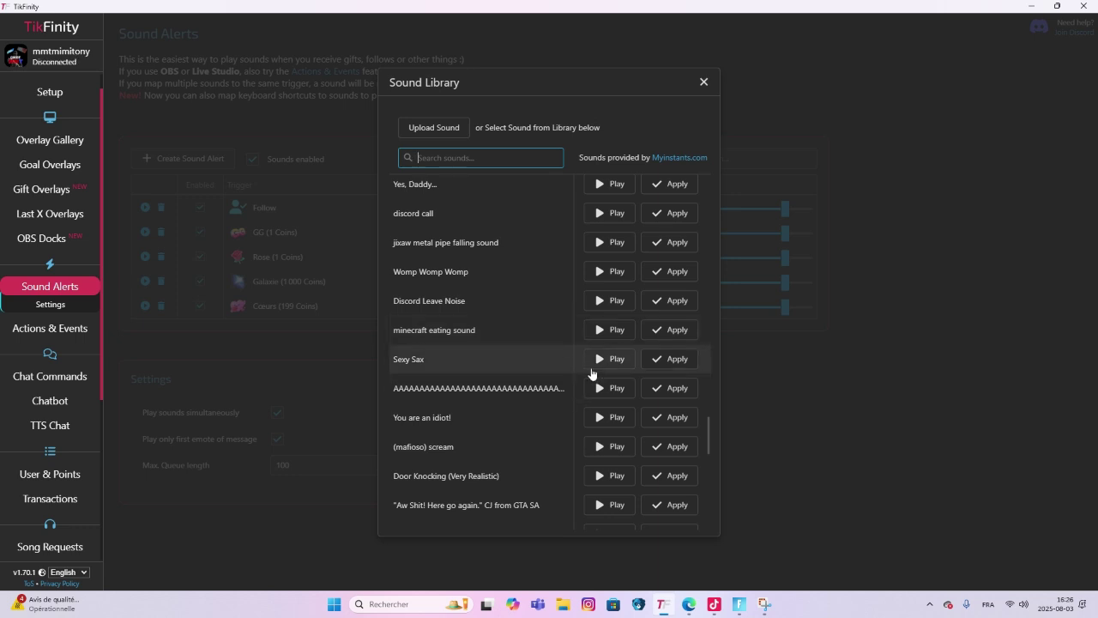
scroll(550, 378, "up", 5)
scroll(550, 378, "up", 5)
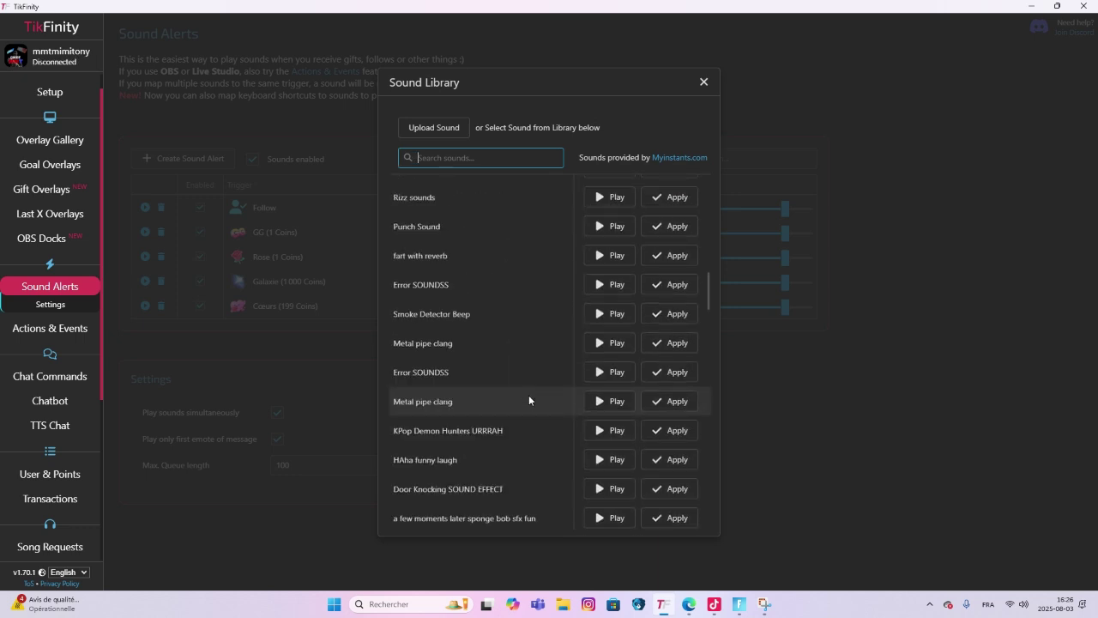
left_click(620, 197)
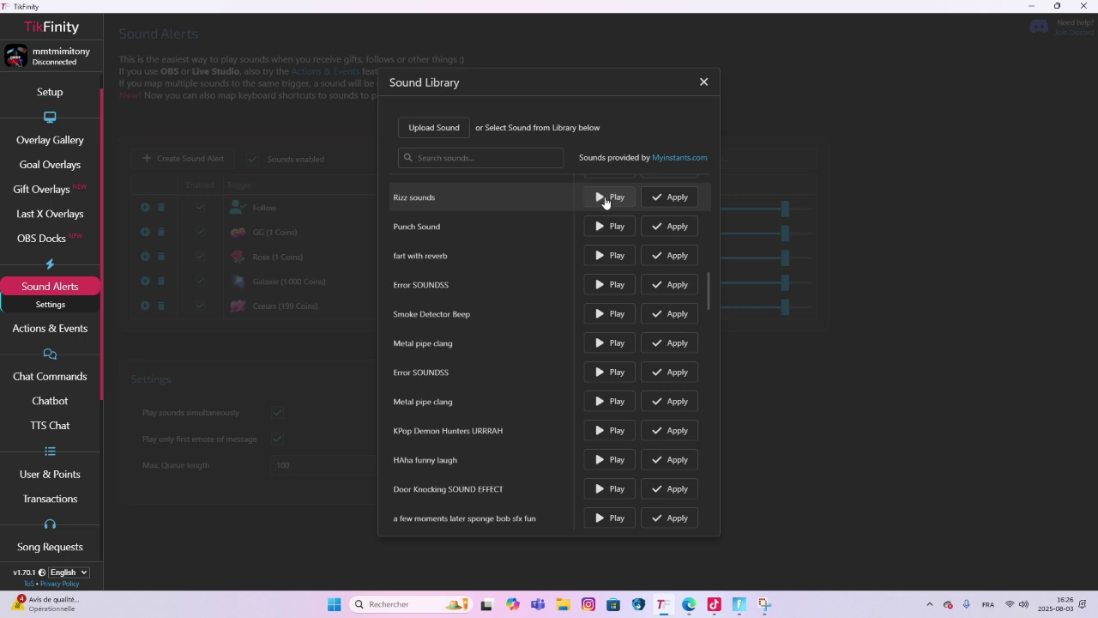
left_click(614, 284)
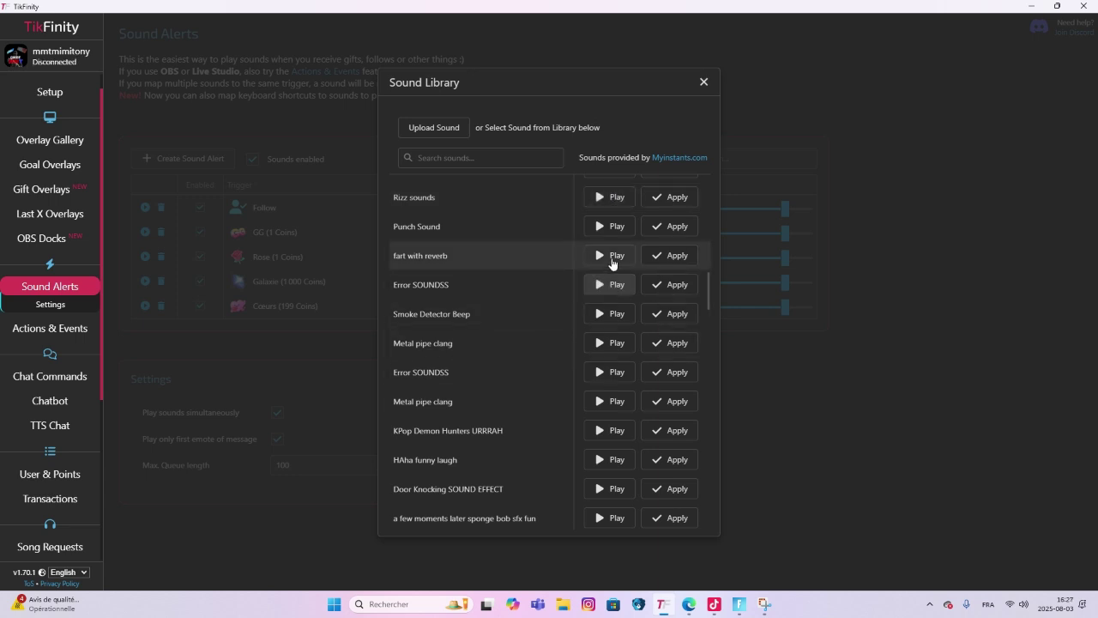
left_click(617, 288)
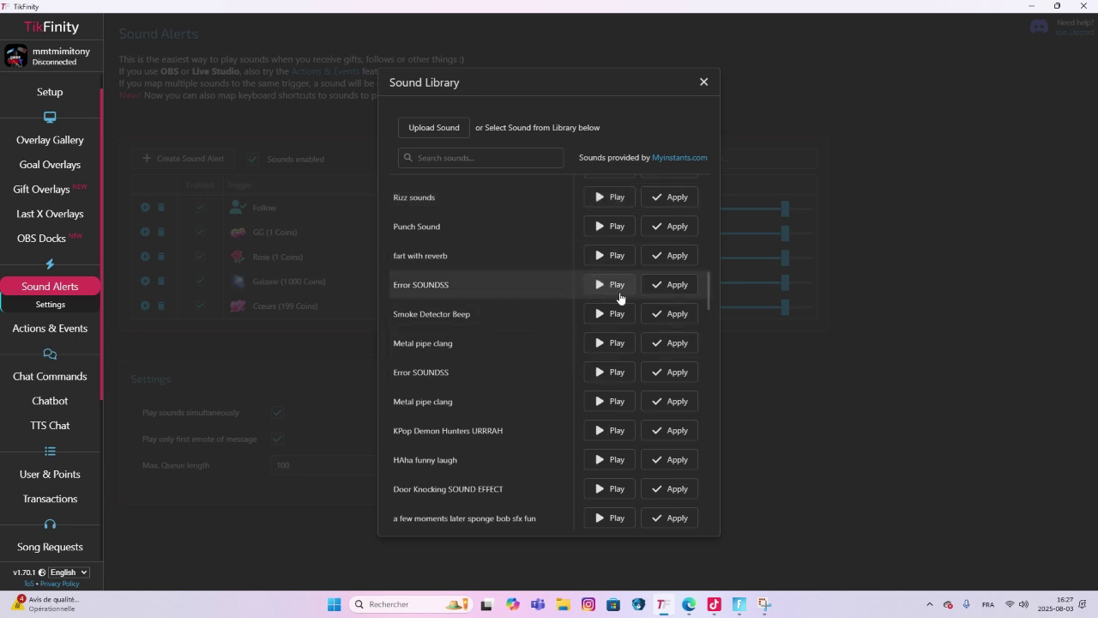
left_click(662, 285)
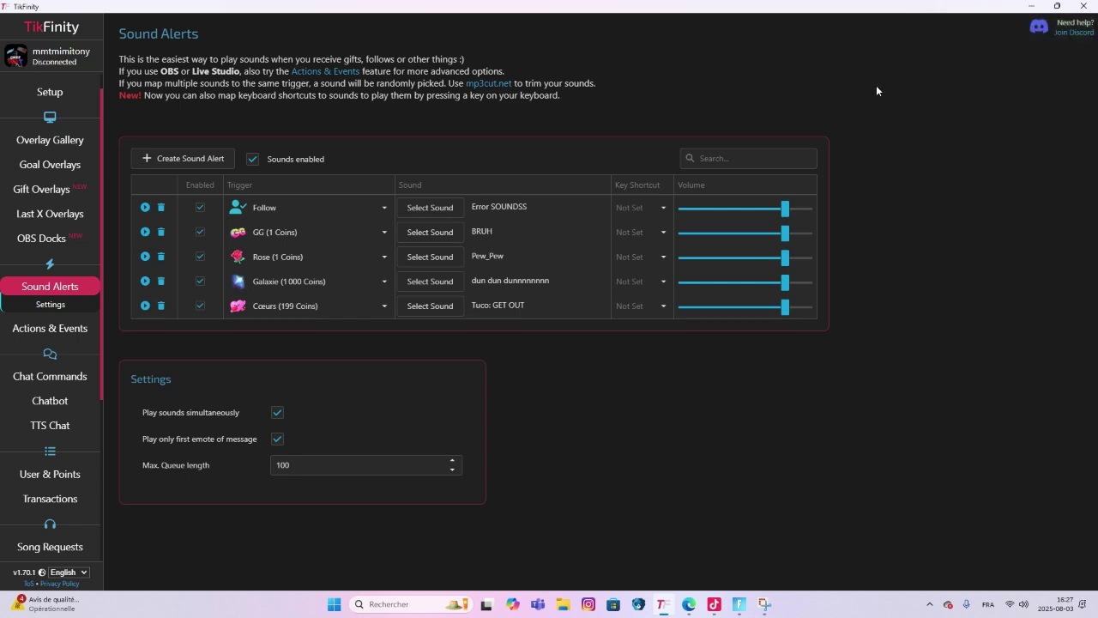
Step: Raise the volume of every sound alert to maximum and test the GG and Cœurs alerts
left_click_drag(786, 207, 826, 309)
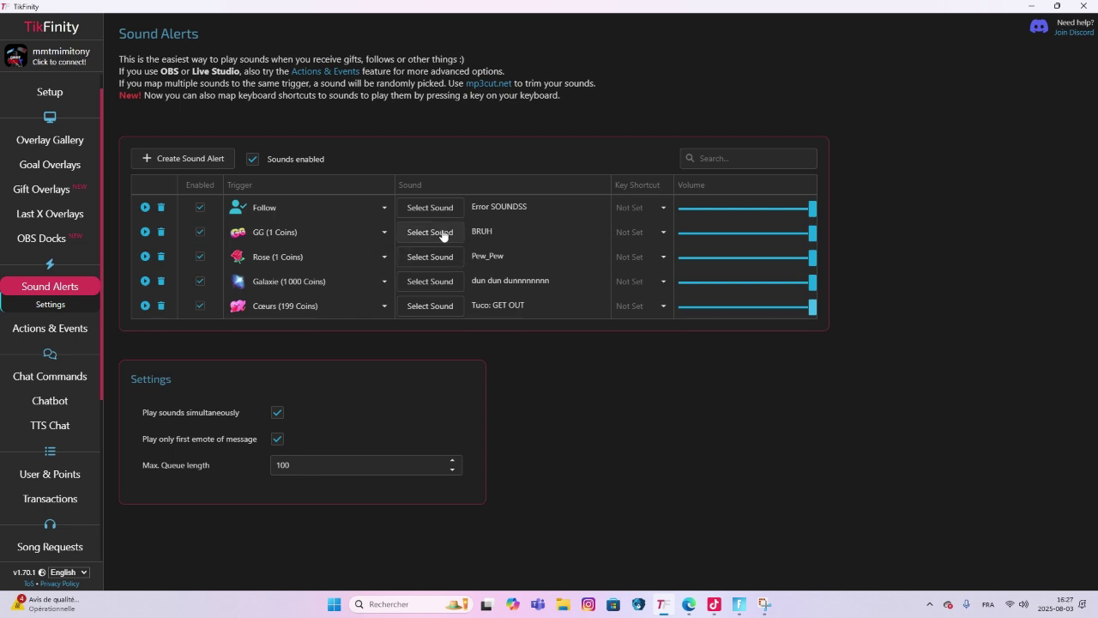
left_click(148, 233)
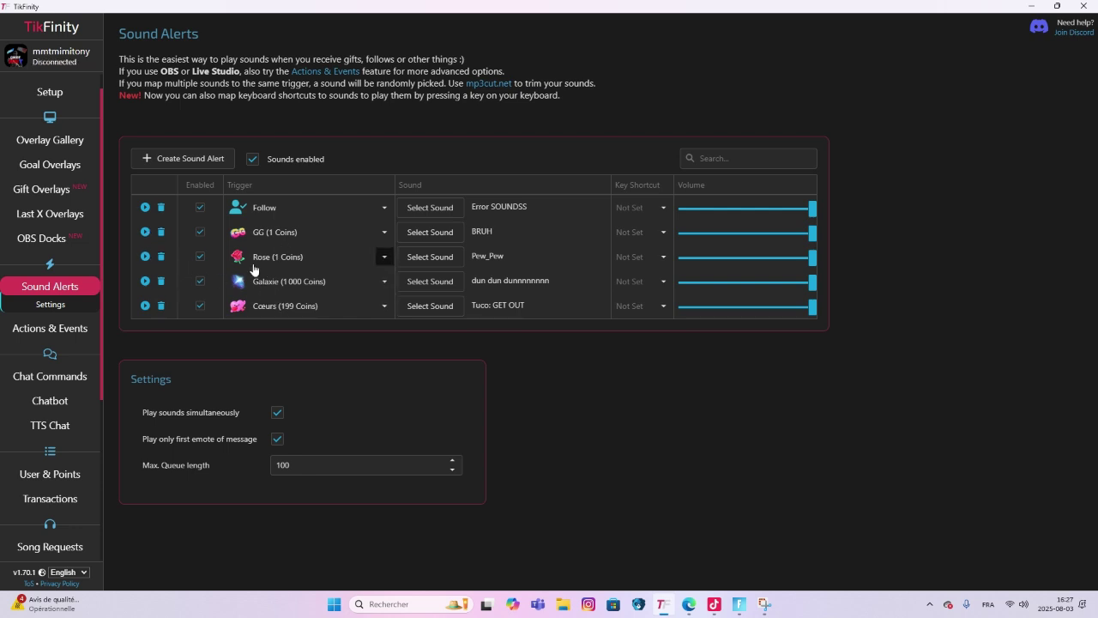
left_click(142, 311)
Step: View the scene in TikTok LIVE Studio and the TTS Chat settings in TikFinity, finishing back in TikFinity
left_click(713, 604)
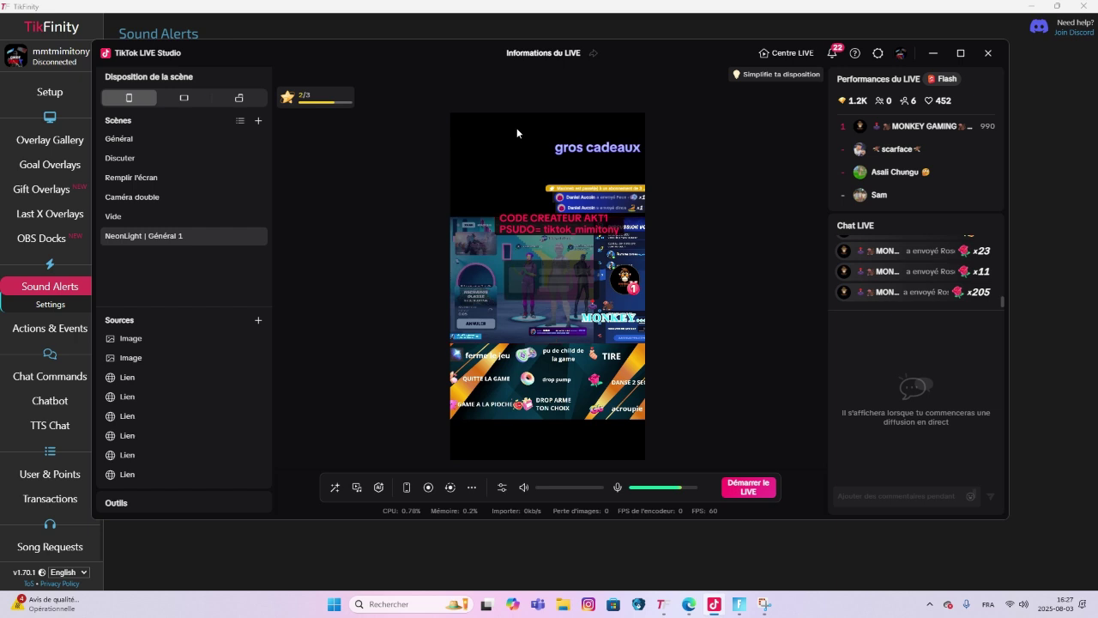
left_click(934, 53)
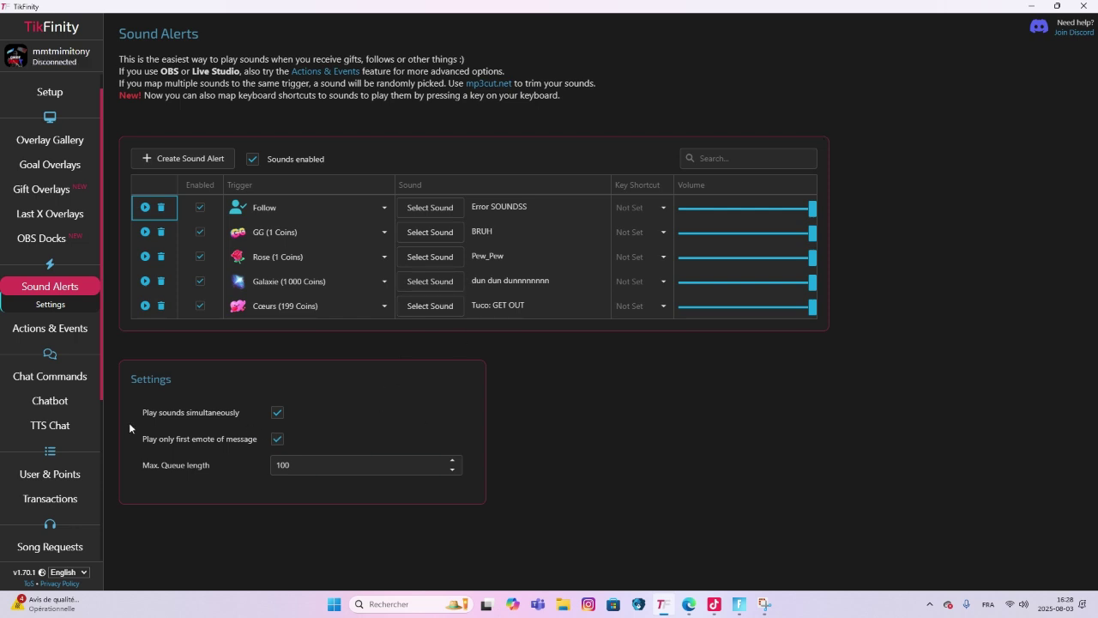
left_click(43, 426)
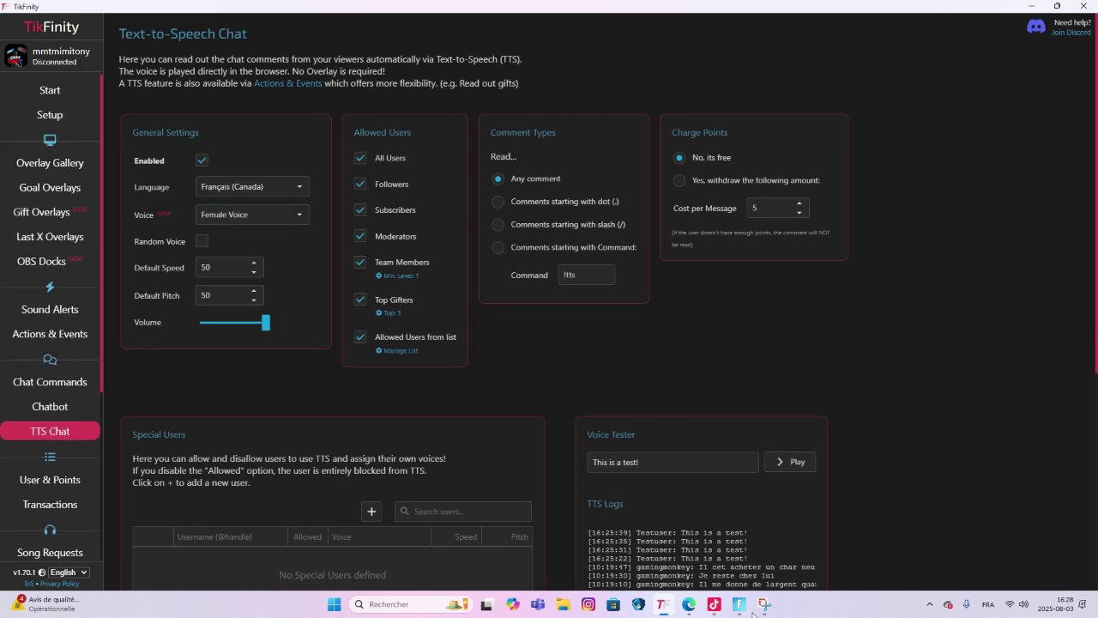
left_click(713, 604)
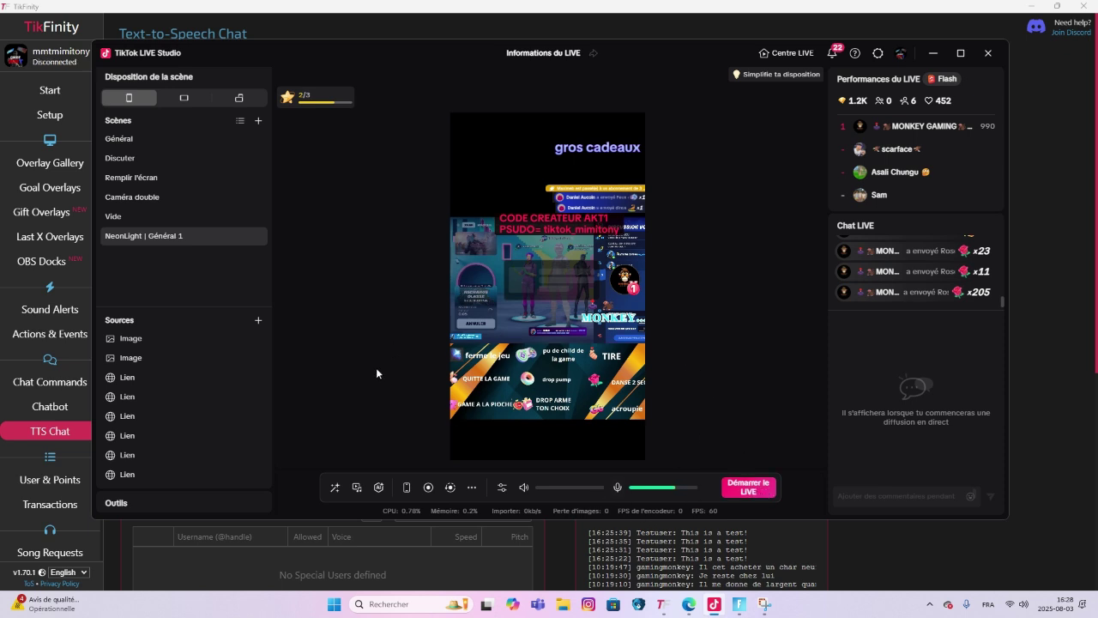
left_click(663, 604)
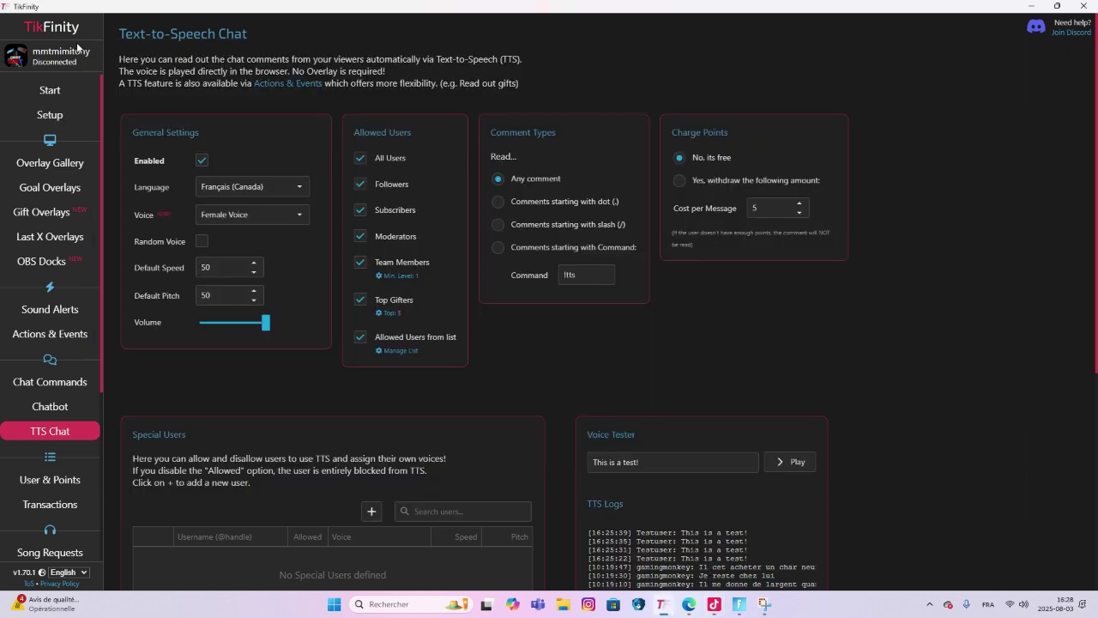